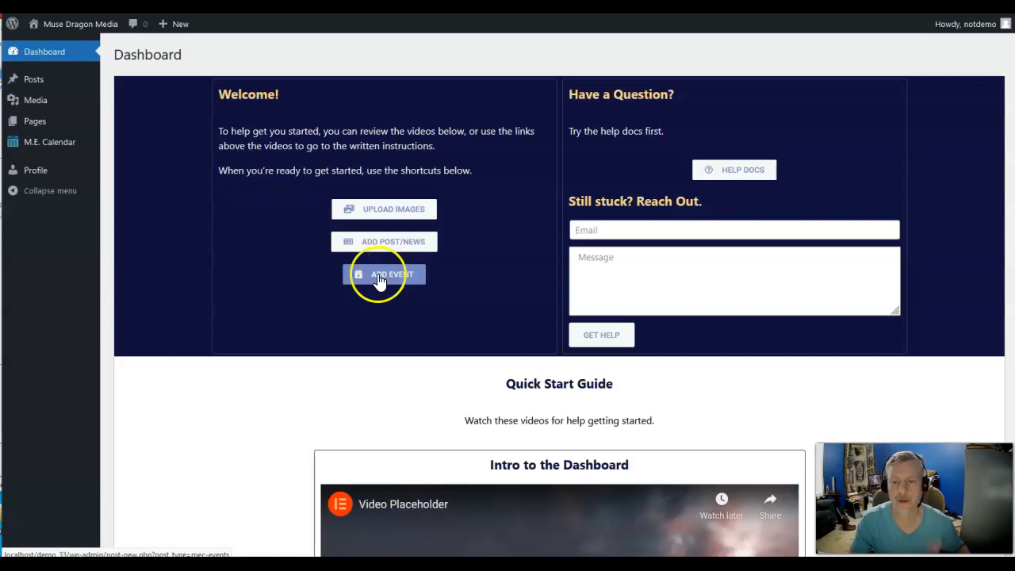
- Start a new calendar event from the dashboard
mouse_move(177, 27)
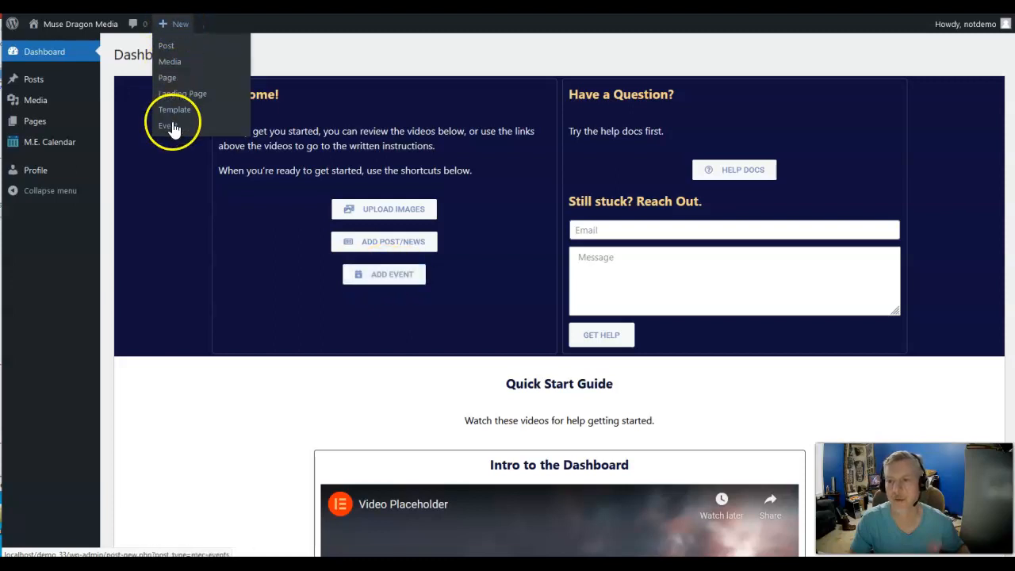
mouse_move(38, 149)
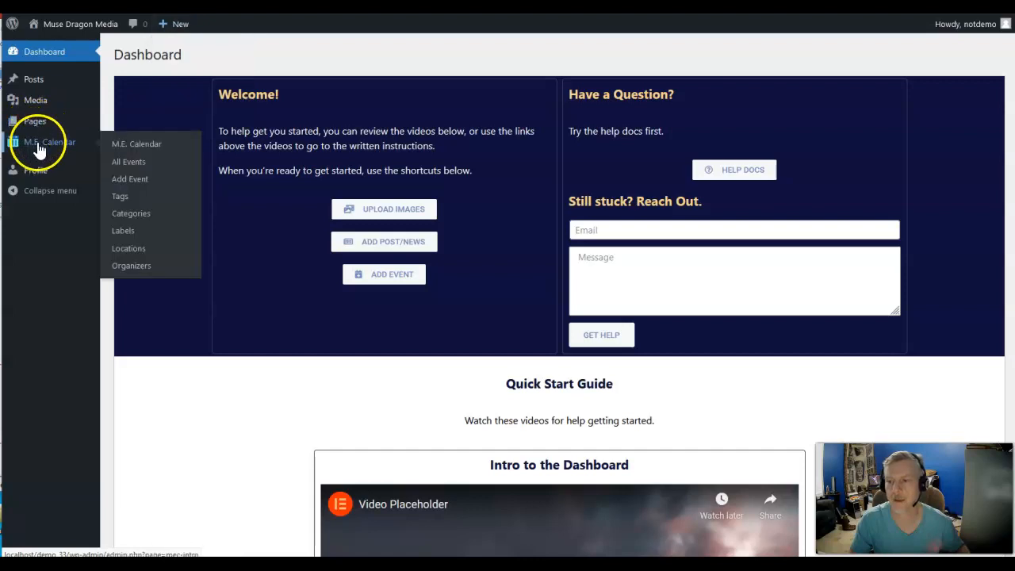
left_click(129, 179)
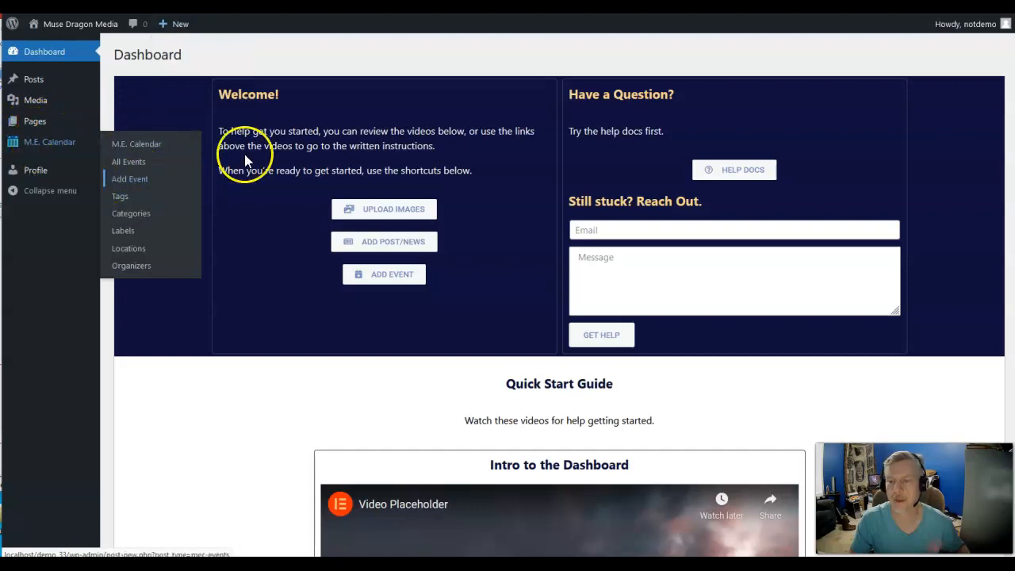
left_click(383, 277)
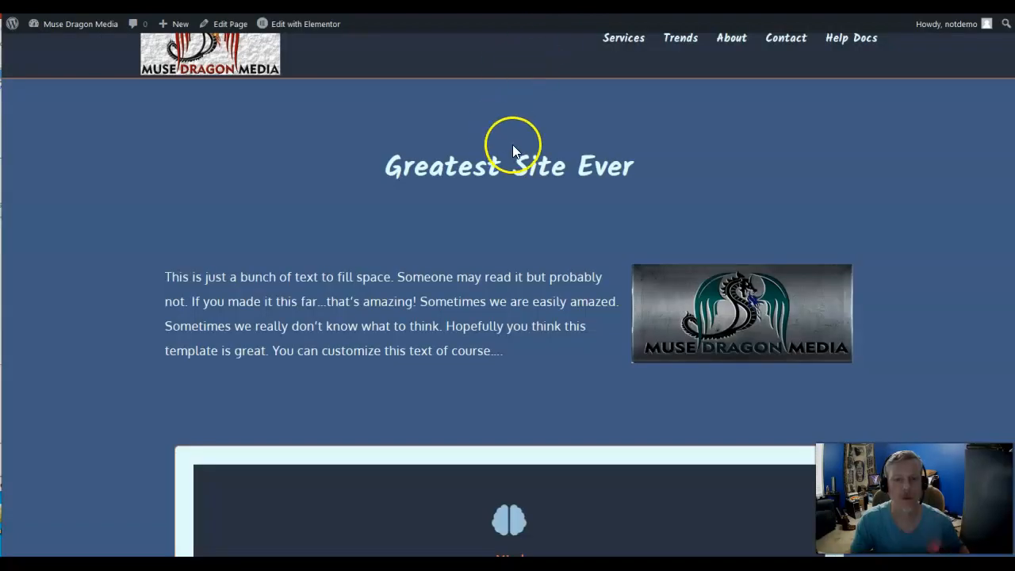
- Examine how the News and Events sections present their entries on the site's home page
scroll(547, 175, "down", 8)
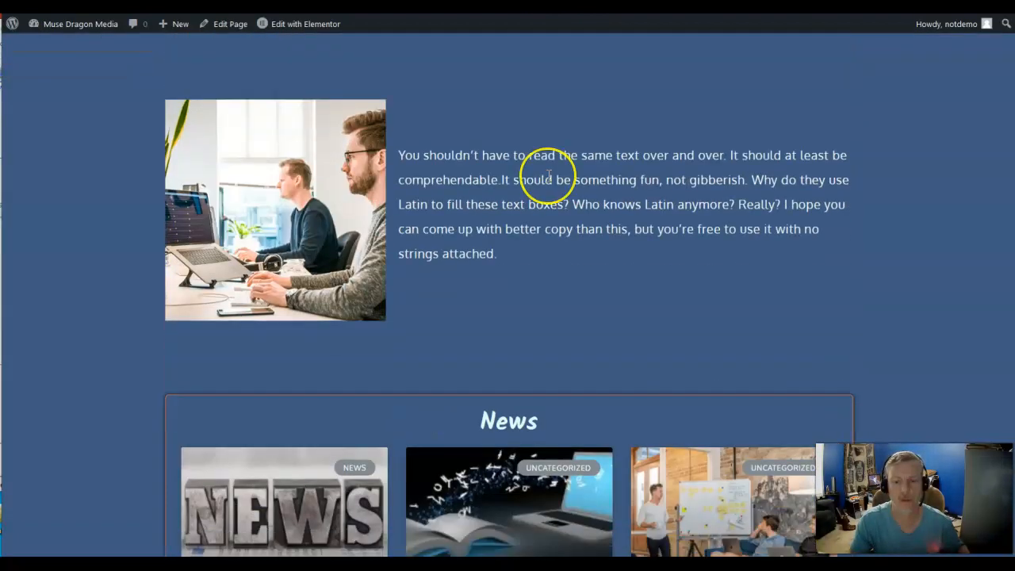
scroll(547, 175, "down", 5)
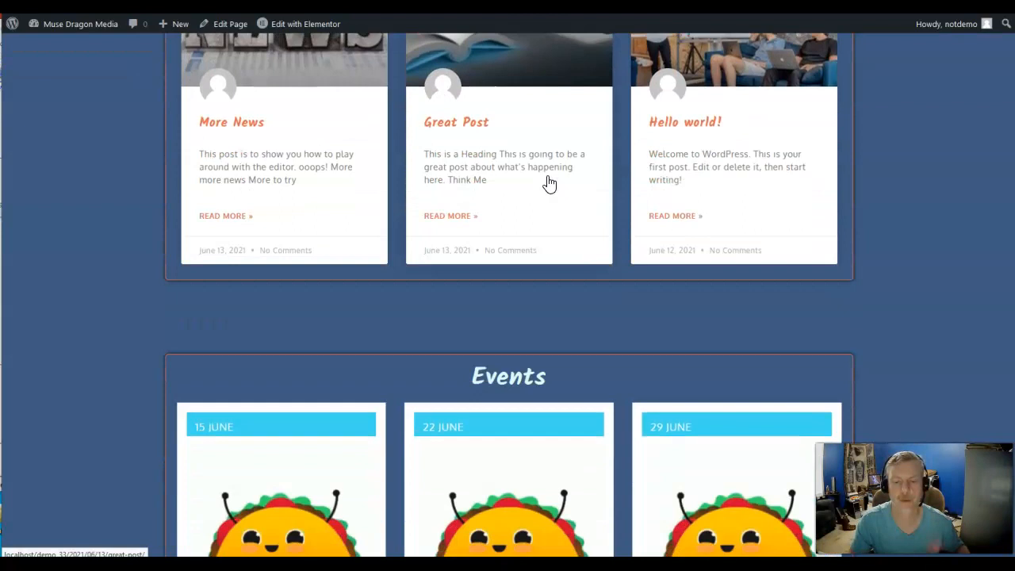
scroll(547, 182, "down", 3)
scroll(604, 231, "down", 1)
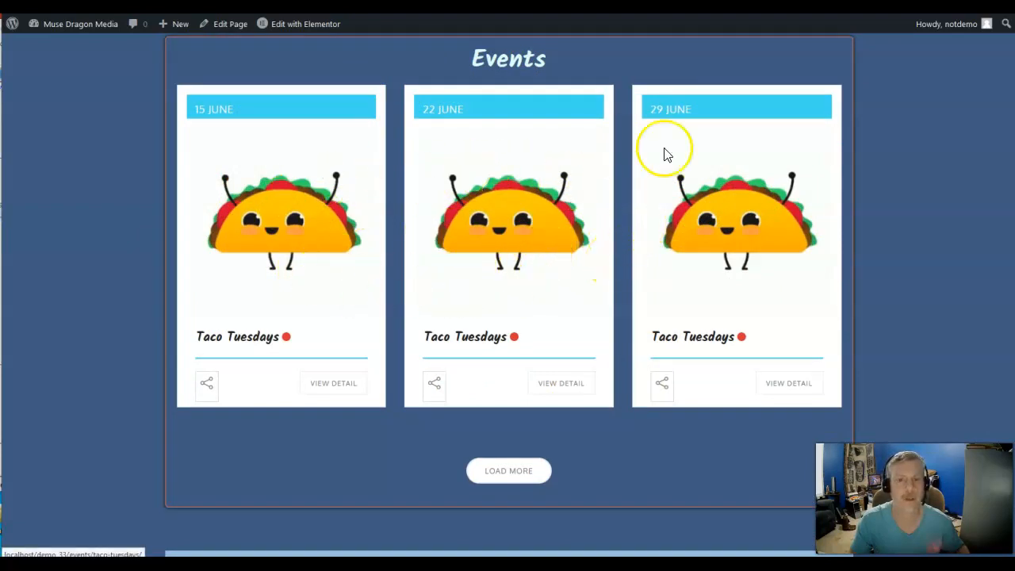
scroll(642, 260, "up", 2)
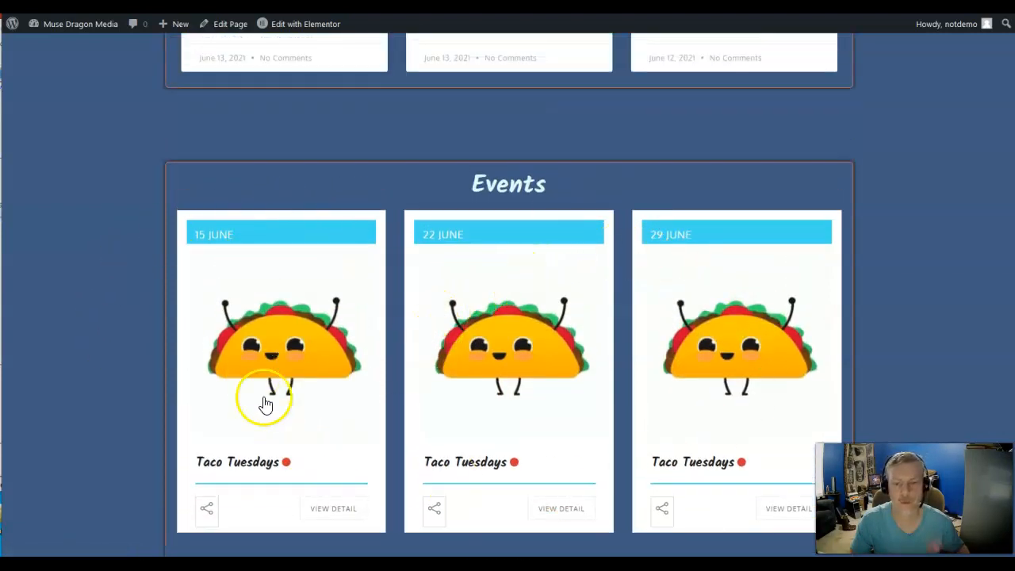
scroll(490, 230, "up", 8)
scroll(675, 85, "up", 10)
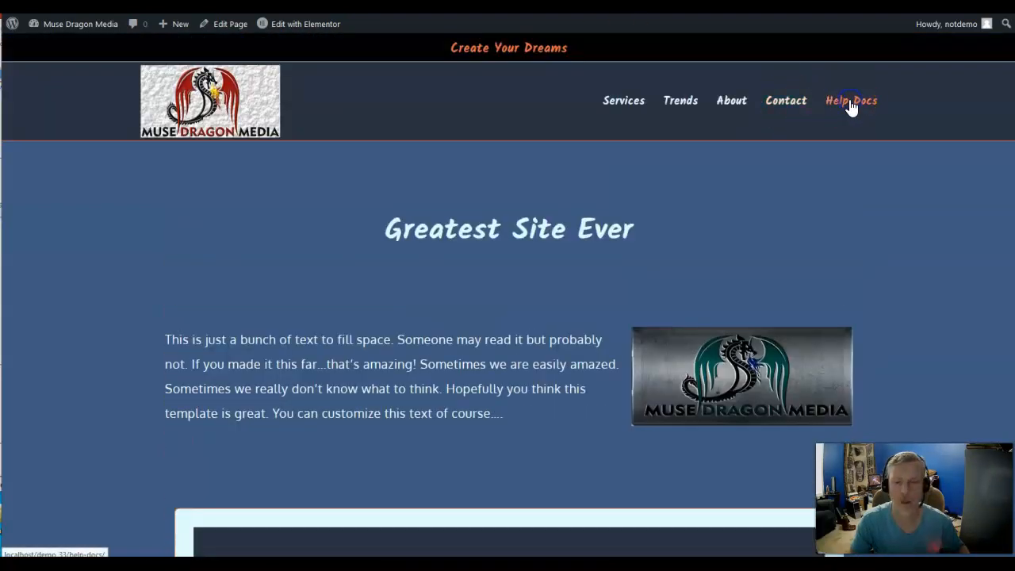
- Open the How to Add Events help doc, collapse its table of contents and read the event creation instructions
left_click(849, 104)
left_click(682, 176)
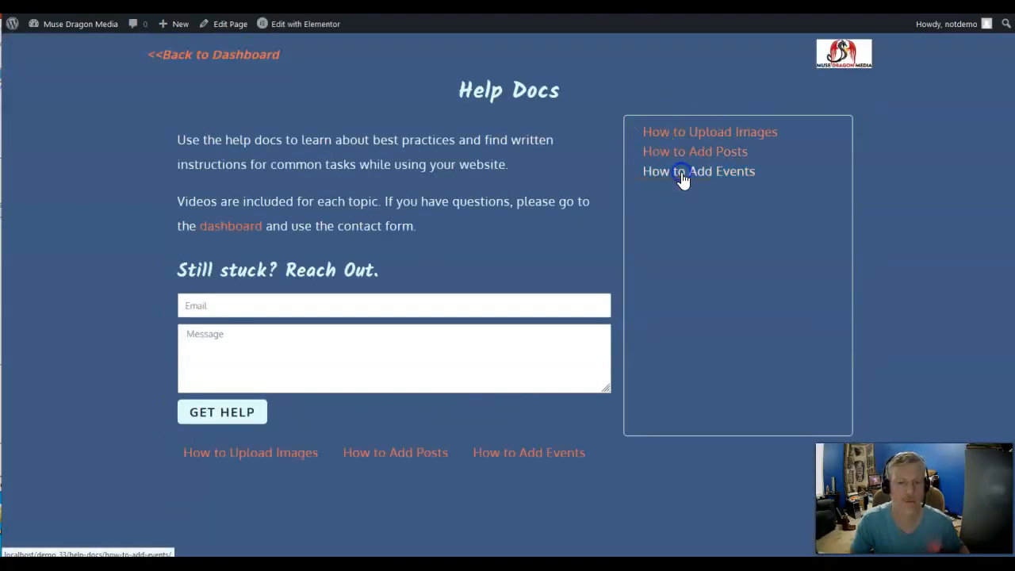
scroll(519, 183, "down", 1)
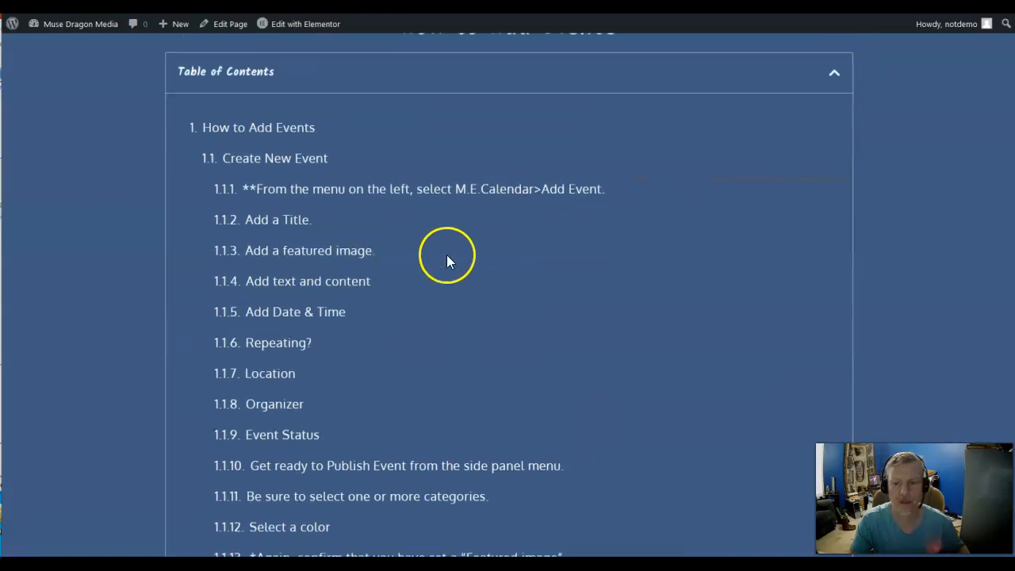
left_click(834, 79)
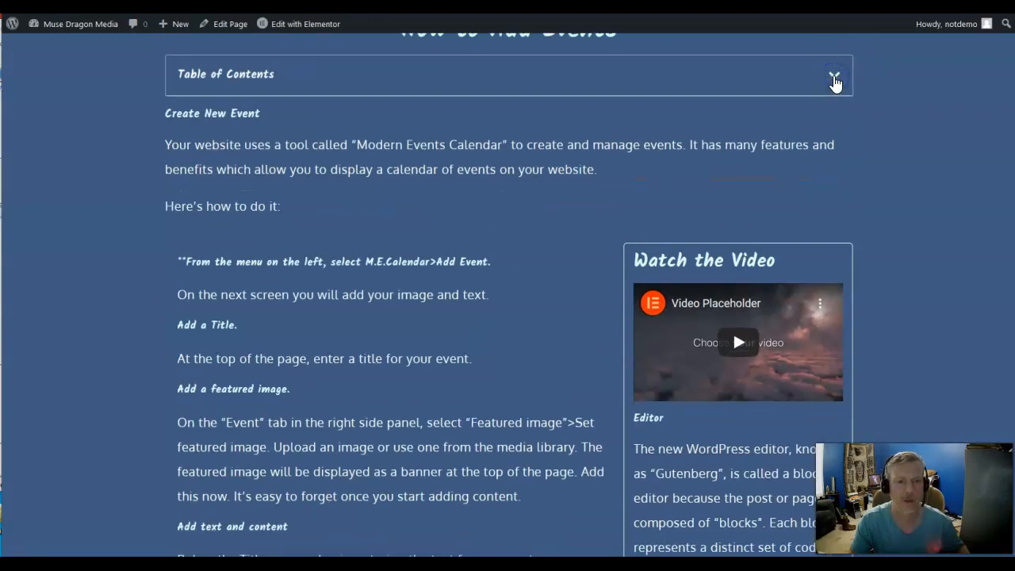
scroll(404, 146, "up", 1)
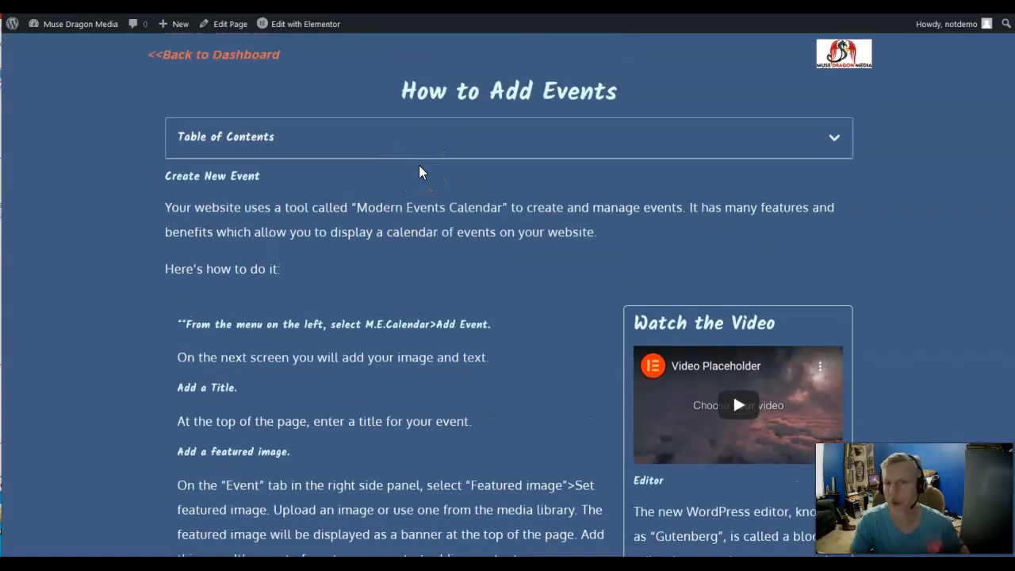
scroll(420, 172, "down", 2)
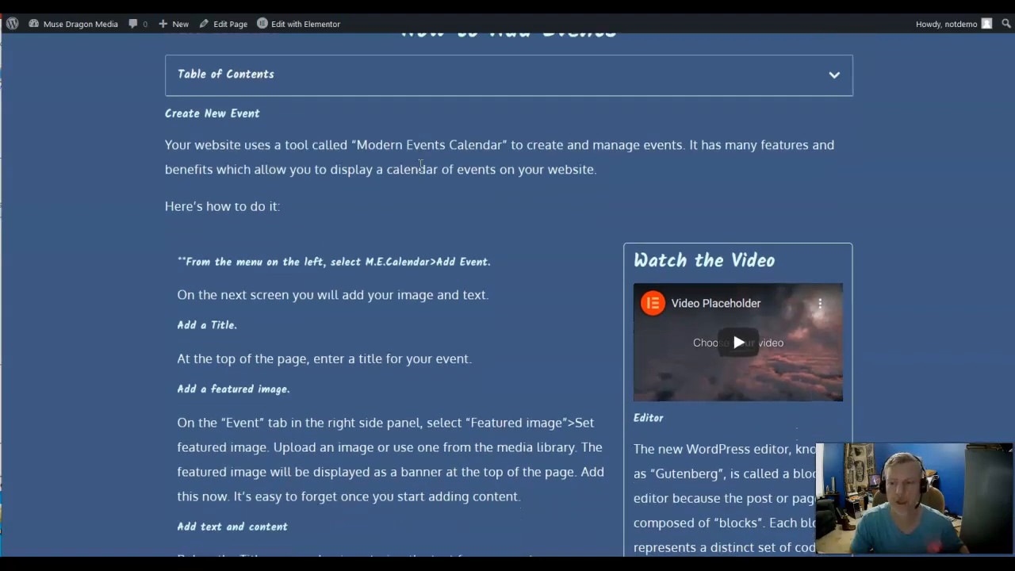
left_click(169, 49)
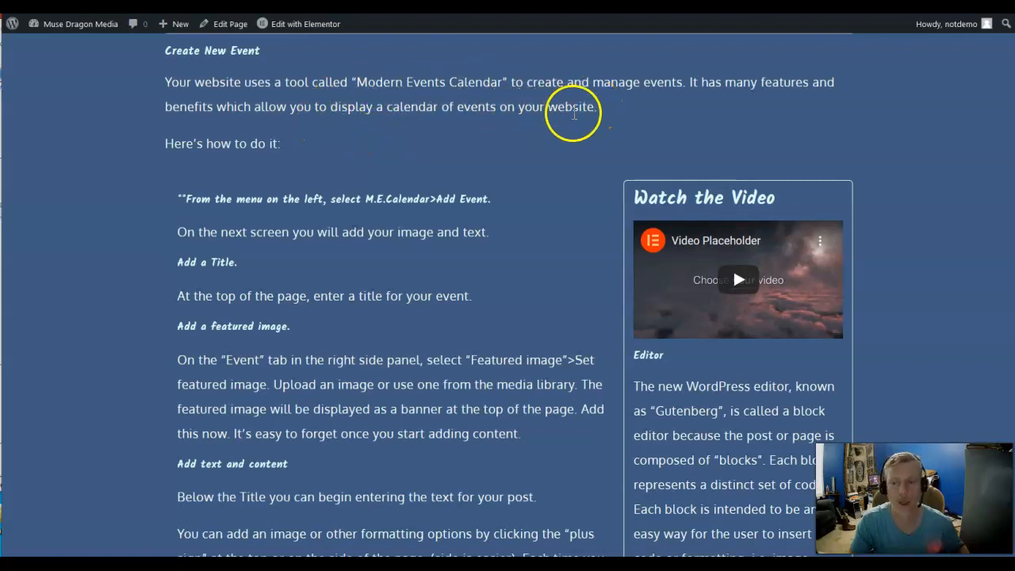
scroll(414, 116, "down", 1)
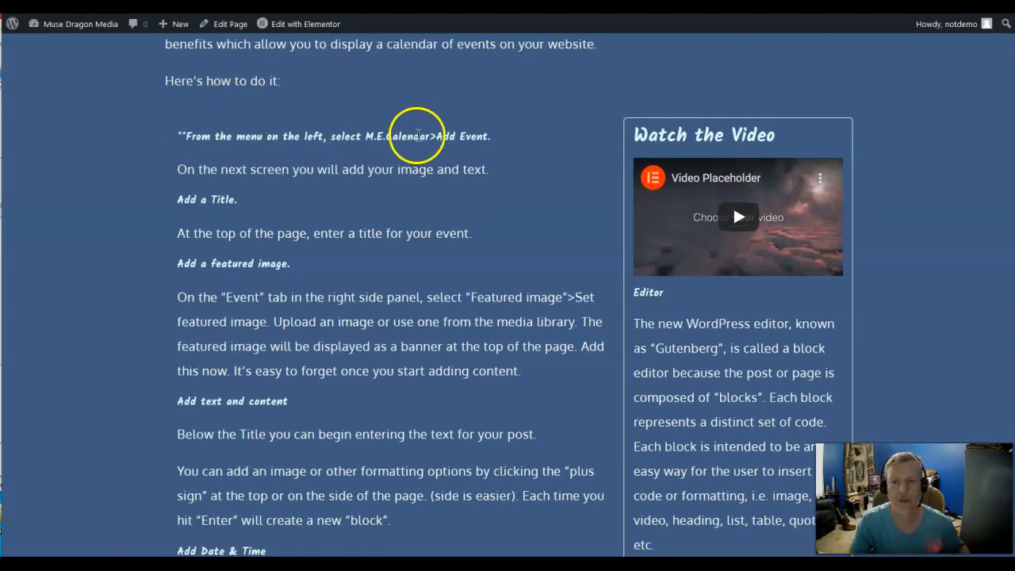
scroll(483, 139, "down", 1)
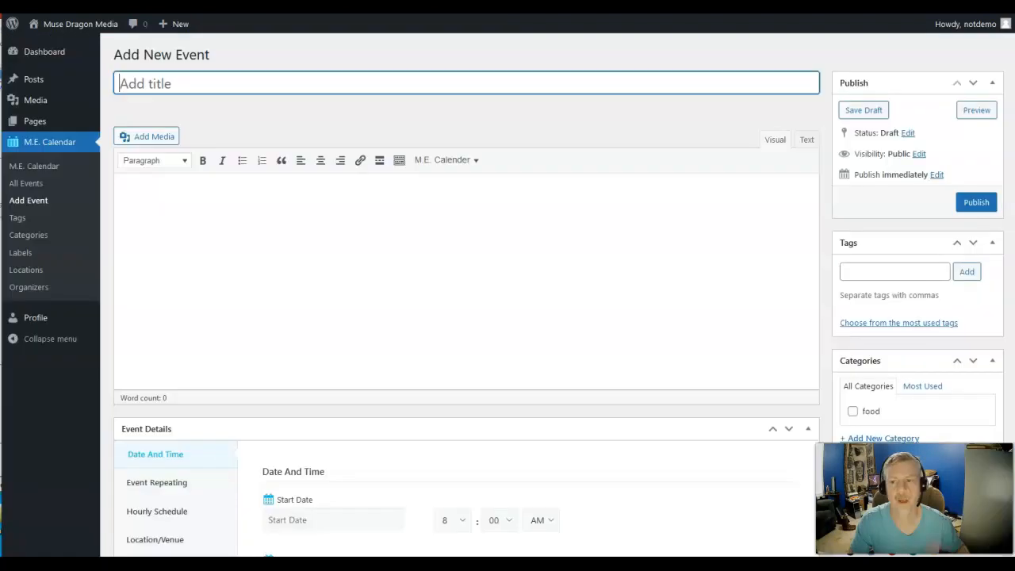
- Title the event "Thirsty Thursdays" and write the description "If you're feeling parched, come join us Thursdays at 5PM to get REHYDRATED!"
left_click(211, 82)
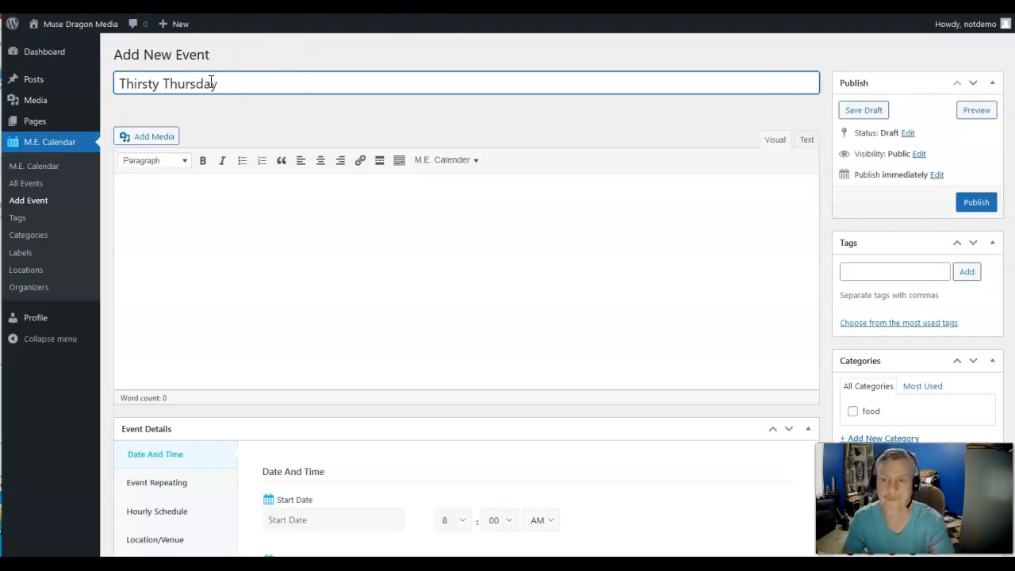
left_click(180, 184)
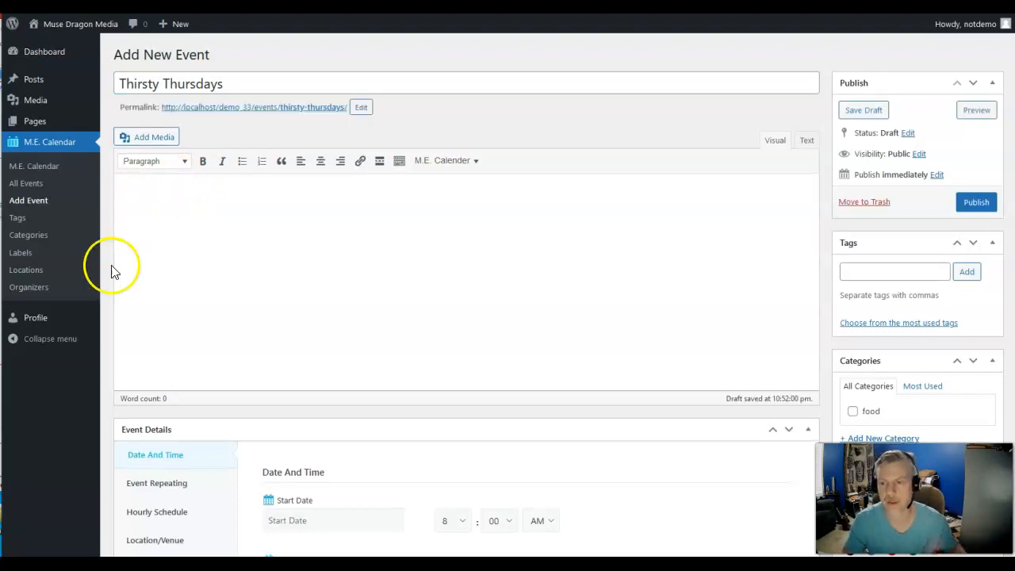
left_click(169, 198)
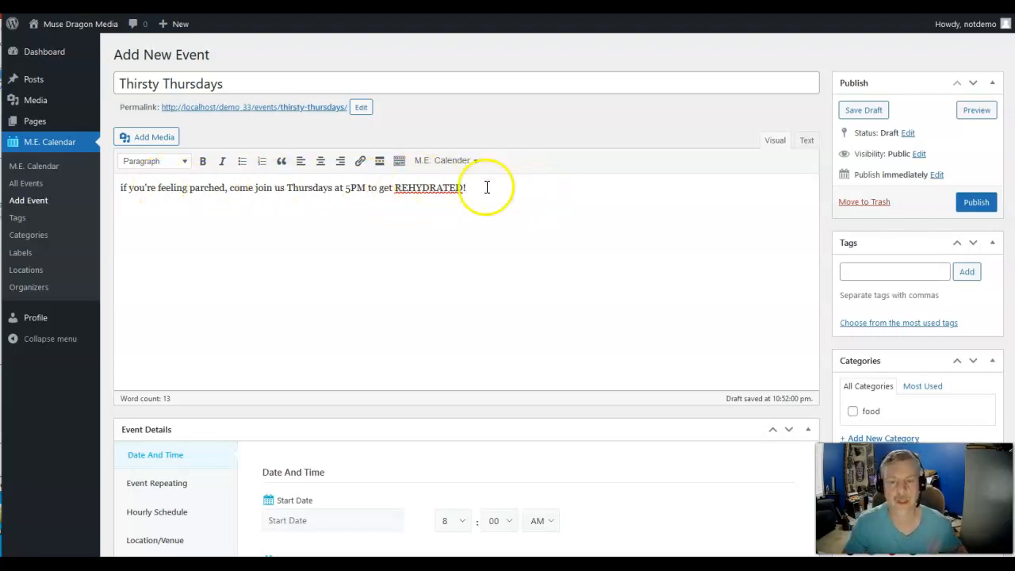
left_click(123, 186)
key("BackSpace")
type("I")
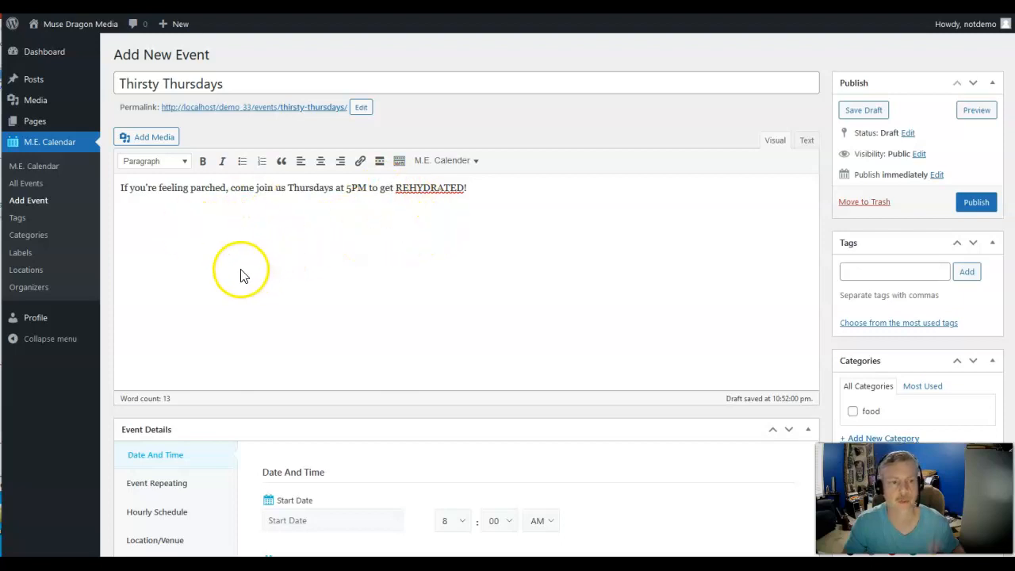
- Insert the media library image Testimonial-1.png at the end of the event description
left_click(495, 189)
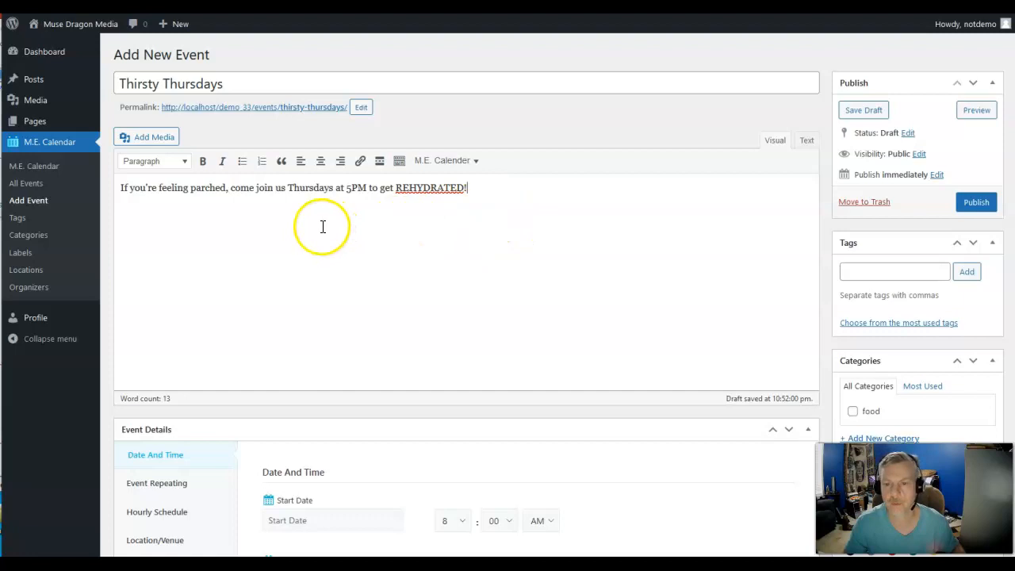
left_click(152, 136)
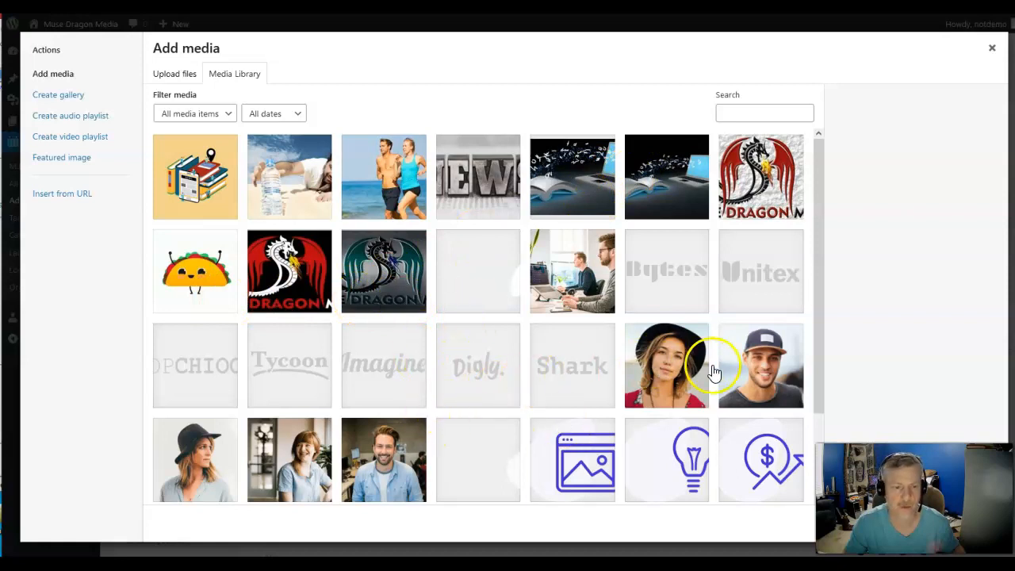
left_click(769, 373)
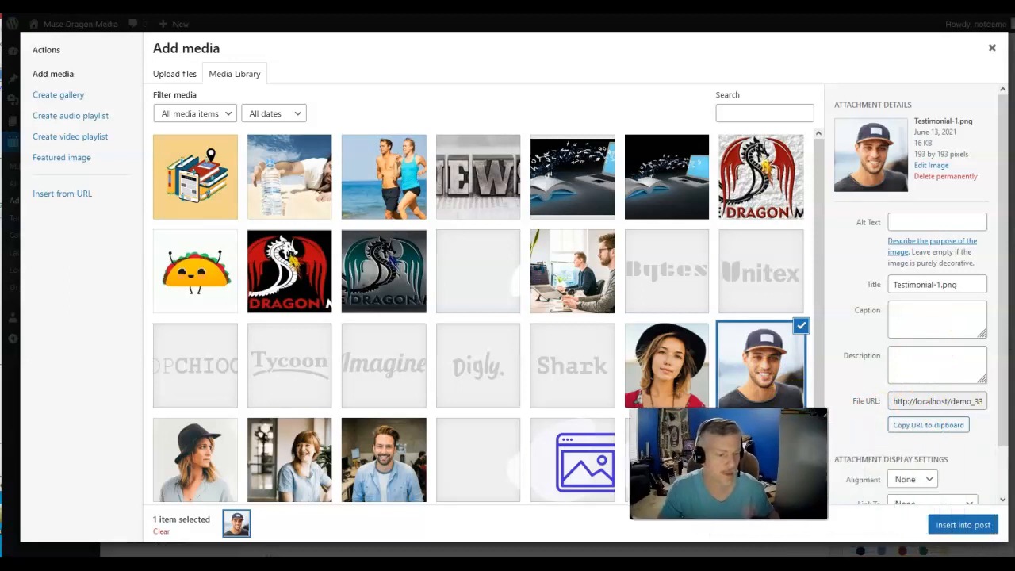
left_click(962, 525)
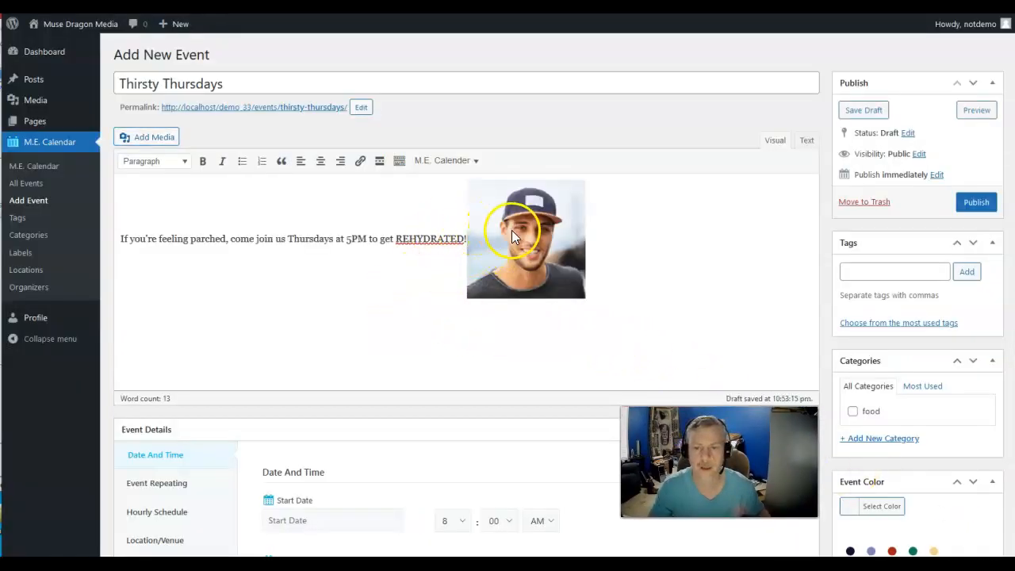
- Move the inserted image onto its own line below the description sentence
left_click(465, 236)
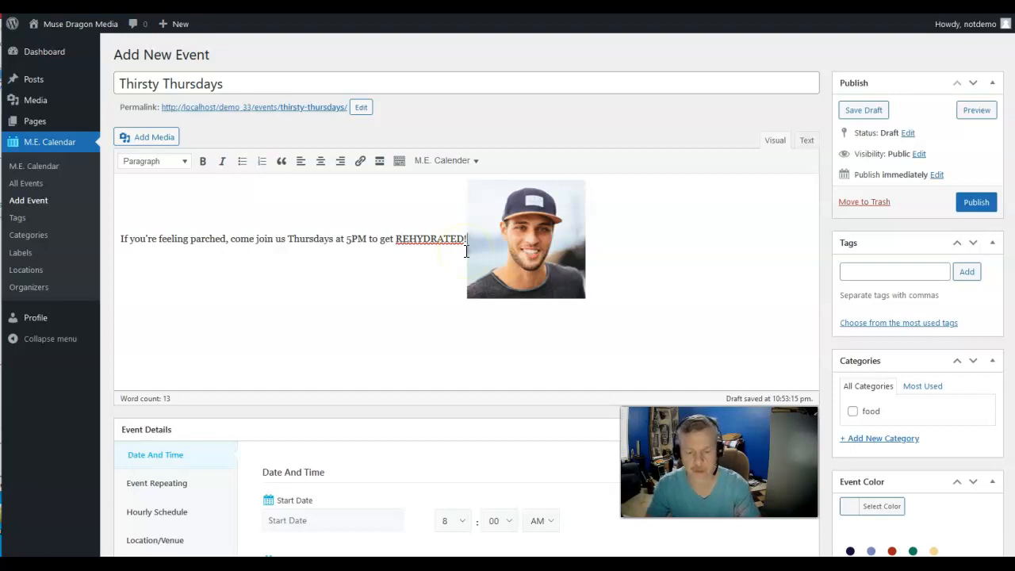
key("Return")
left_click(335, 272)
left_click(145, 290)
scroll(467, 294, "down", 1)
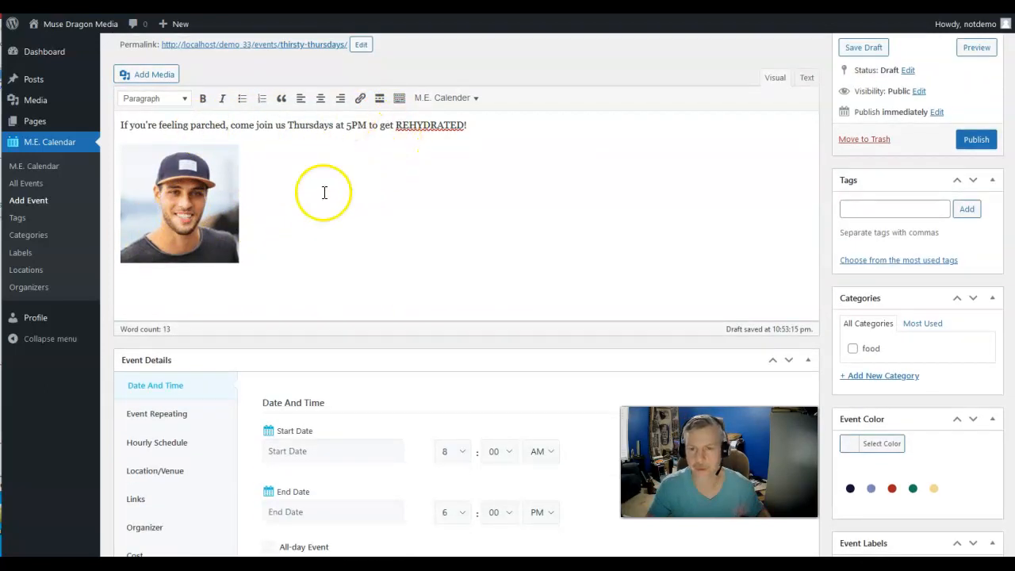
scroll(362, 245, "up", 1)
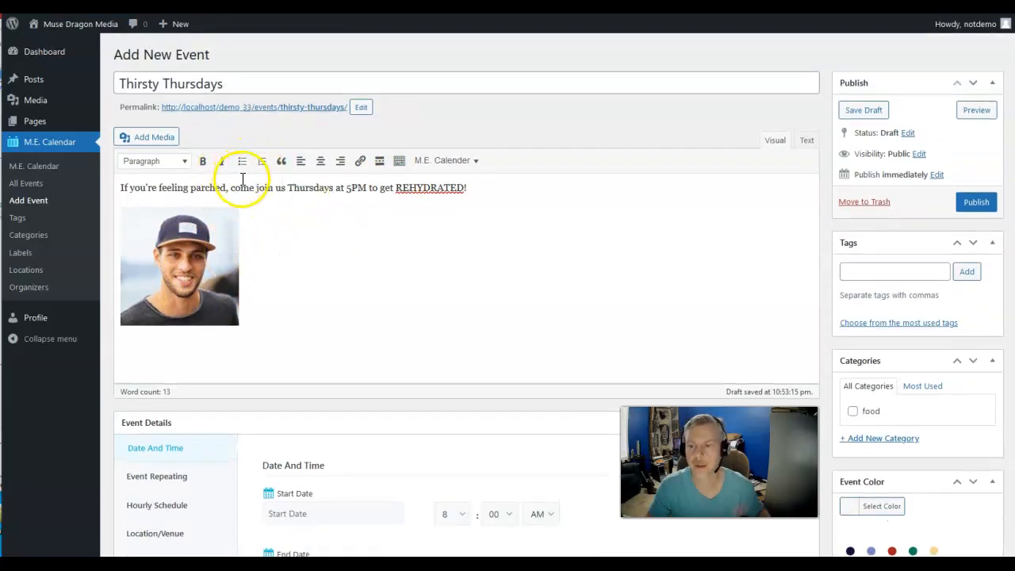
- Insert an empty line above the description sentence
left_click(186, 164)
left_click(193, 163)
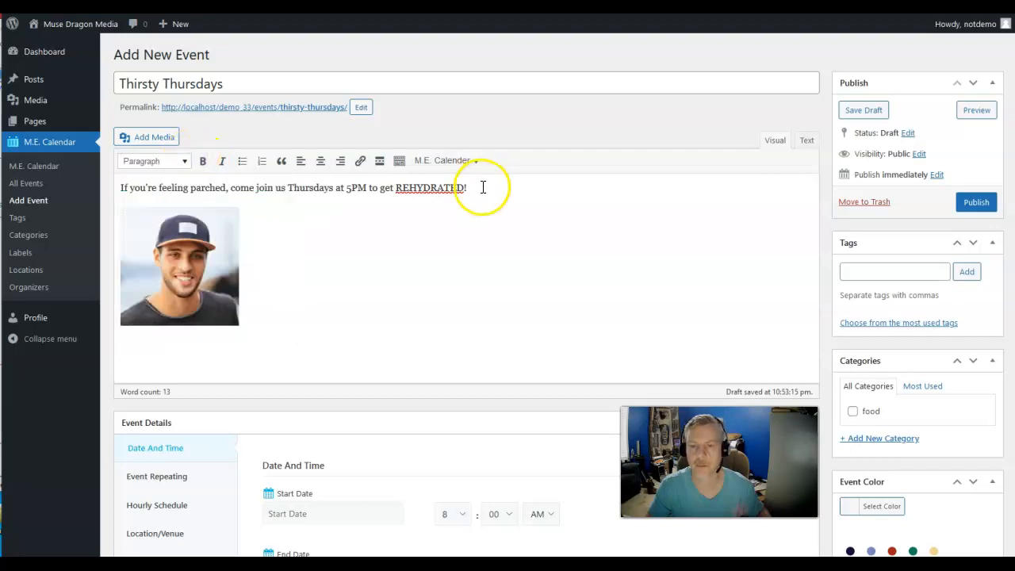
left_click(123, 188)
key("Return")
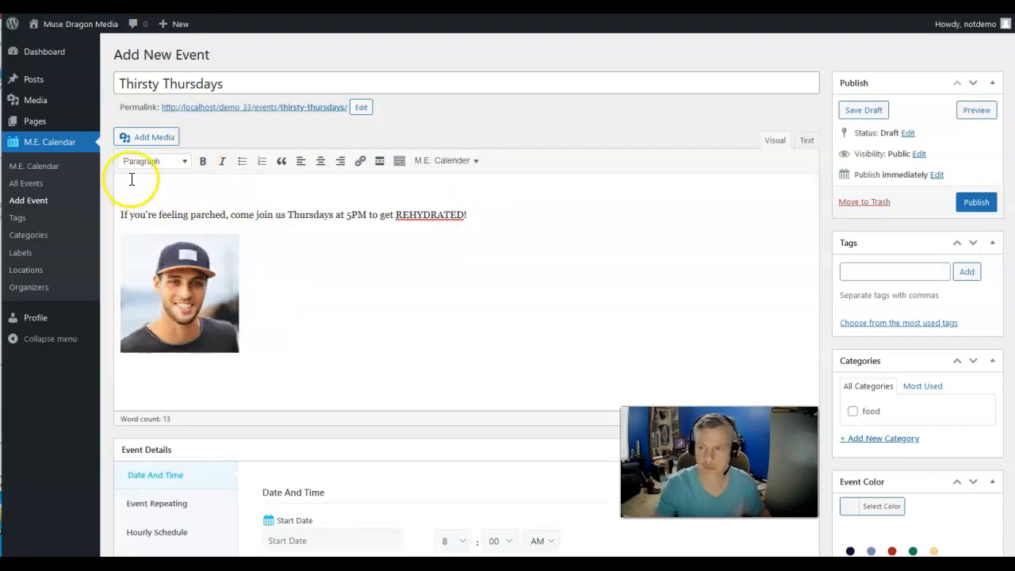
left_click(135, 162)
left_click(159, 229)
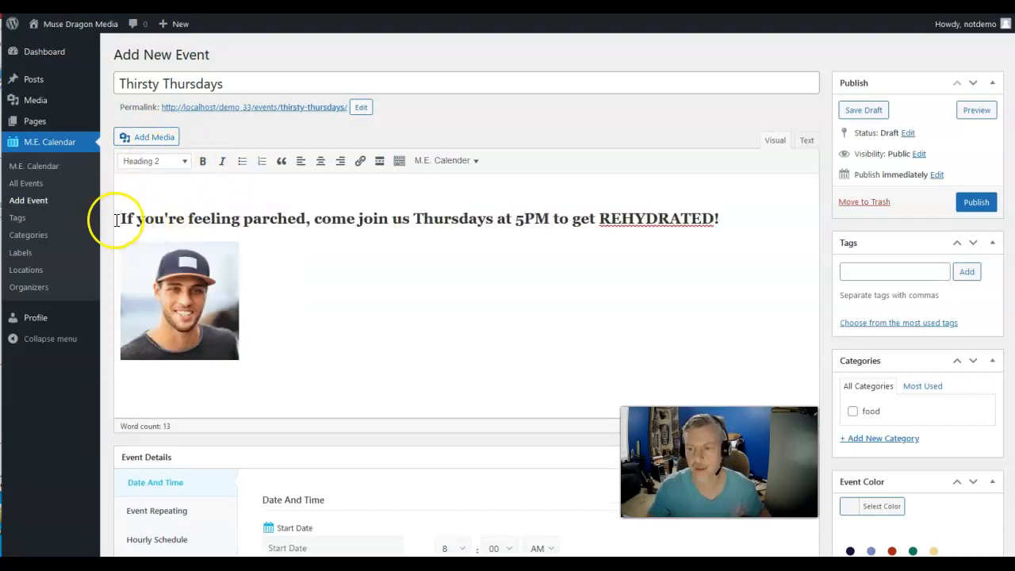
left_click(149, 162)
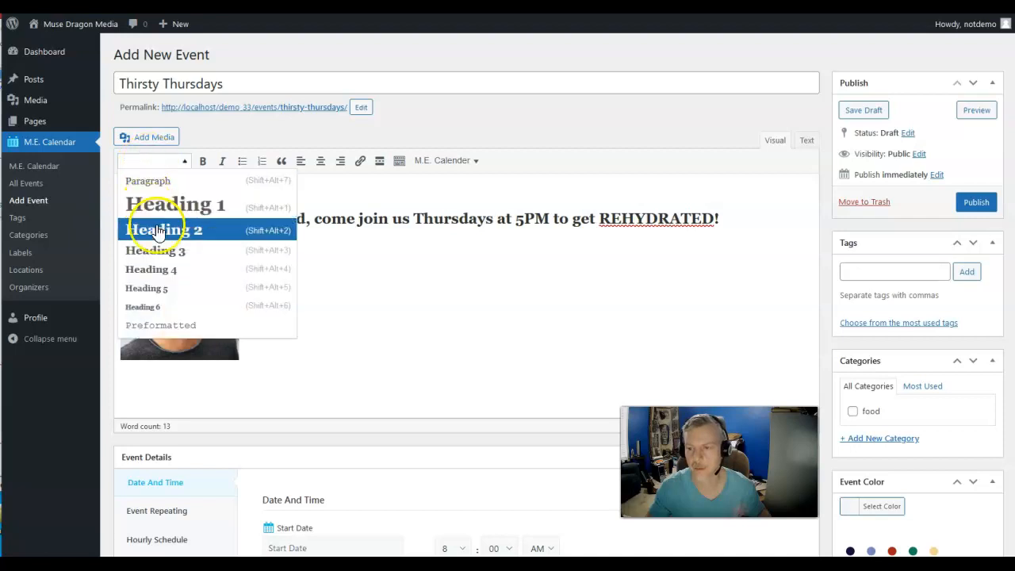
left_click(149, 182)
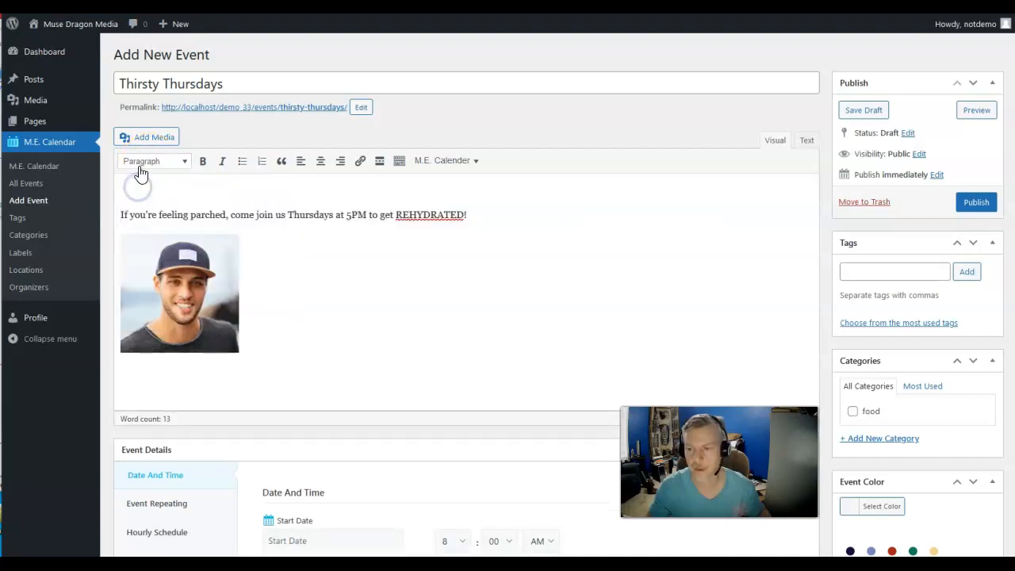
- Add a Heading 2 reading "Feeling Thirsty?" above the description sentence
left_click(149, 161)
left_click(143, 228)
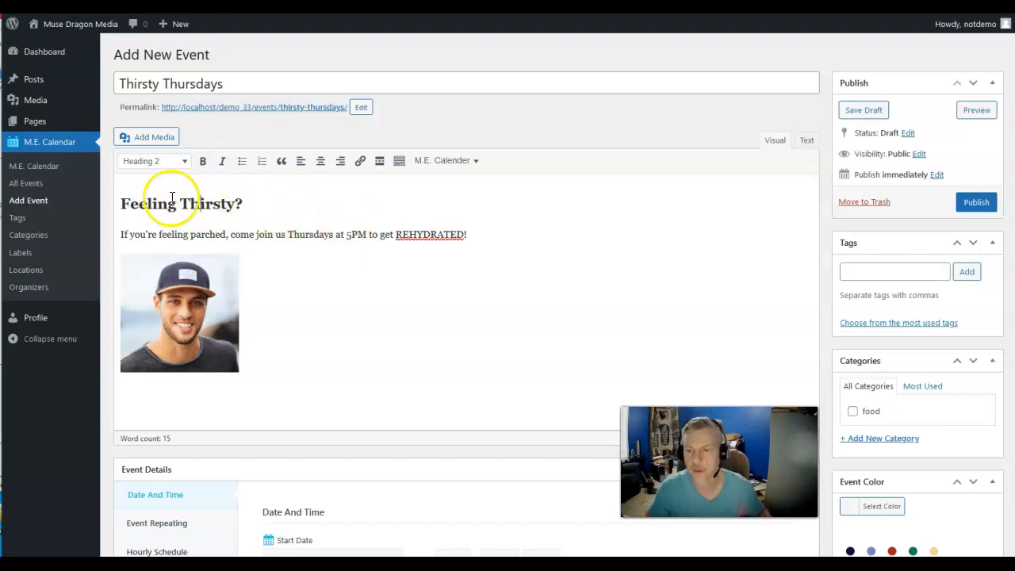
scroll(304, 301, "down", 5)
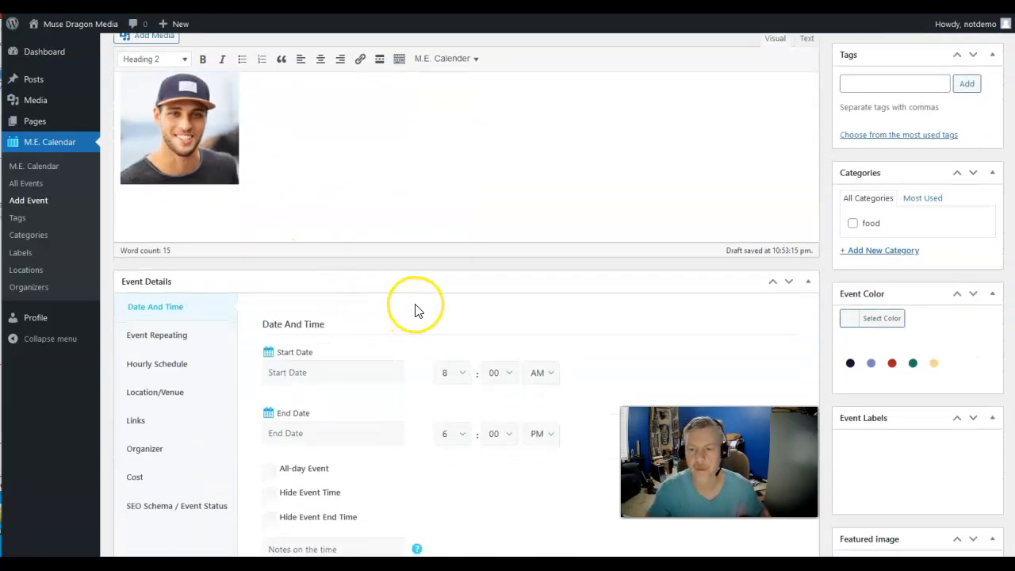
- Set the media library image ThirstyPDBlog.jpg as the event's featured image
left_click(547, 6)
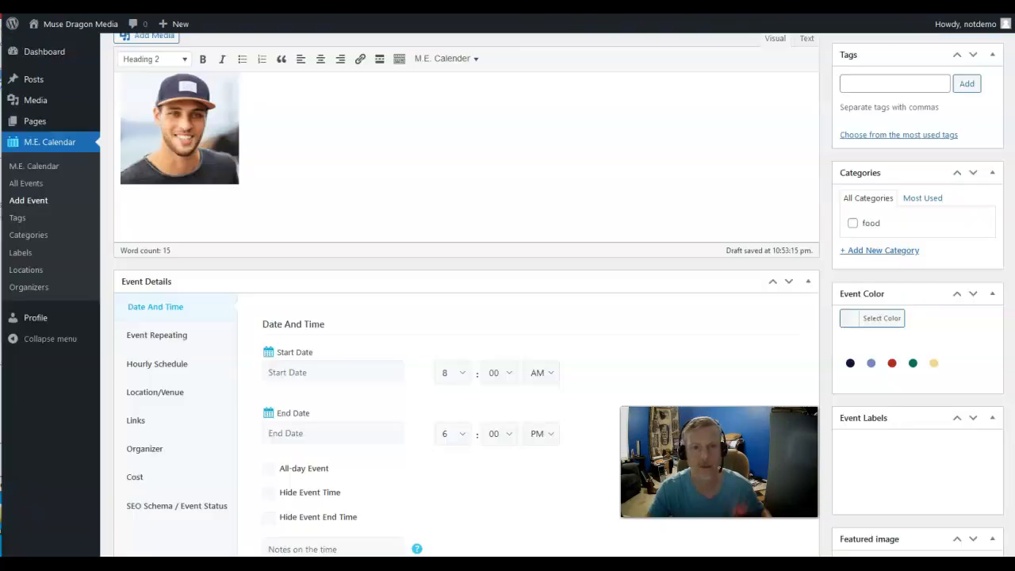
scroll(705, 185, "up", 2)
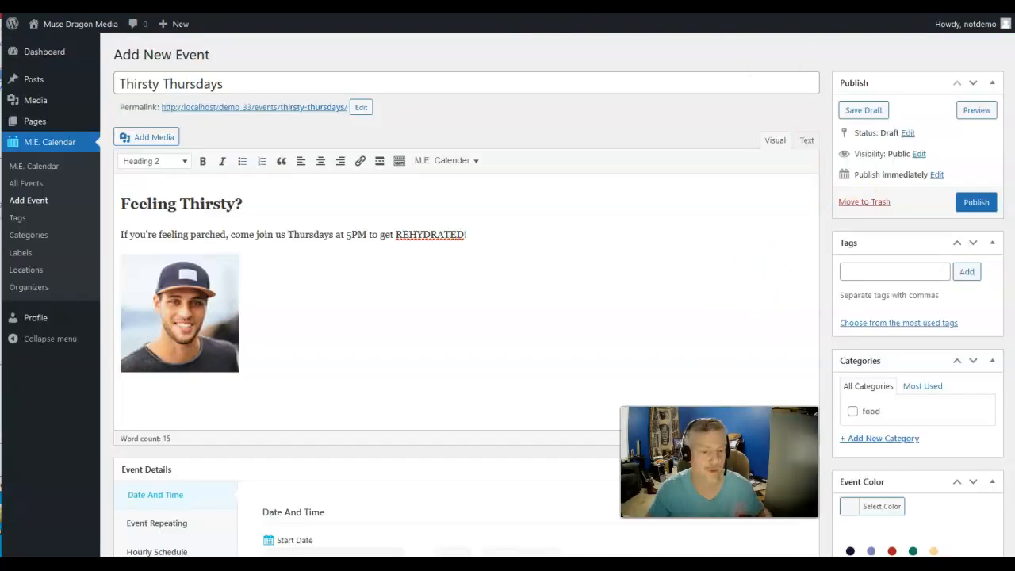
scroll(937, 275, "down", 5)
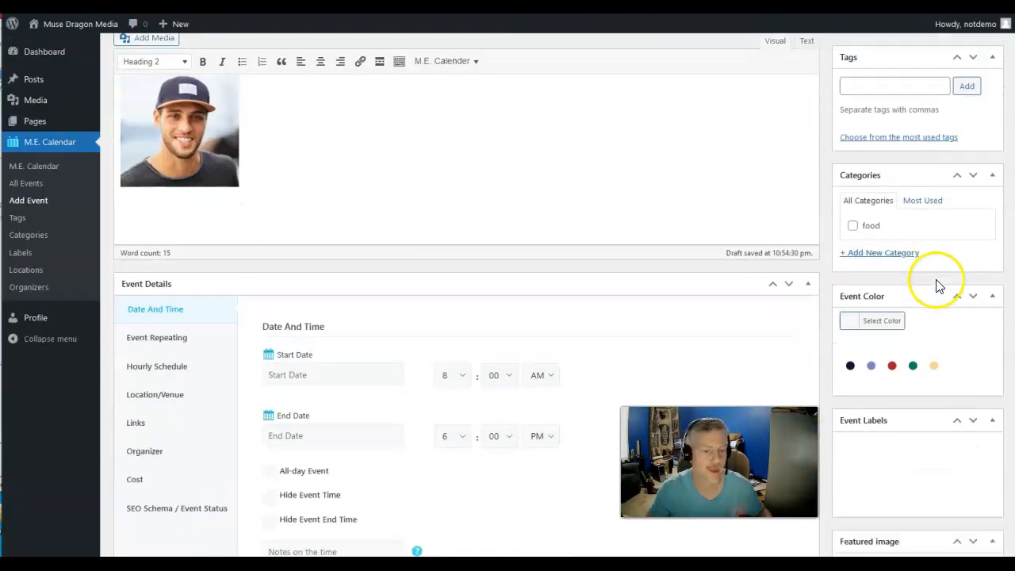
left_click(851, 315)
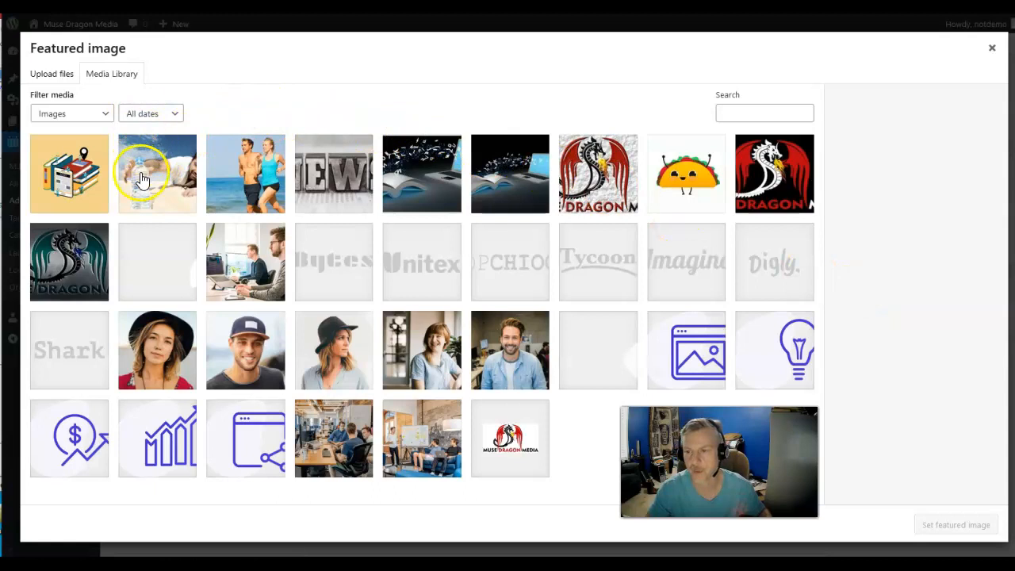
left_click(43, 76)
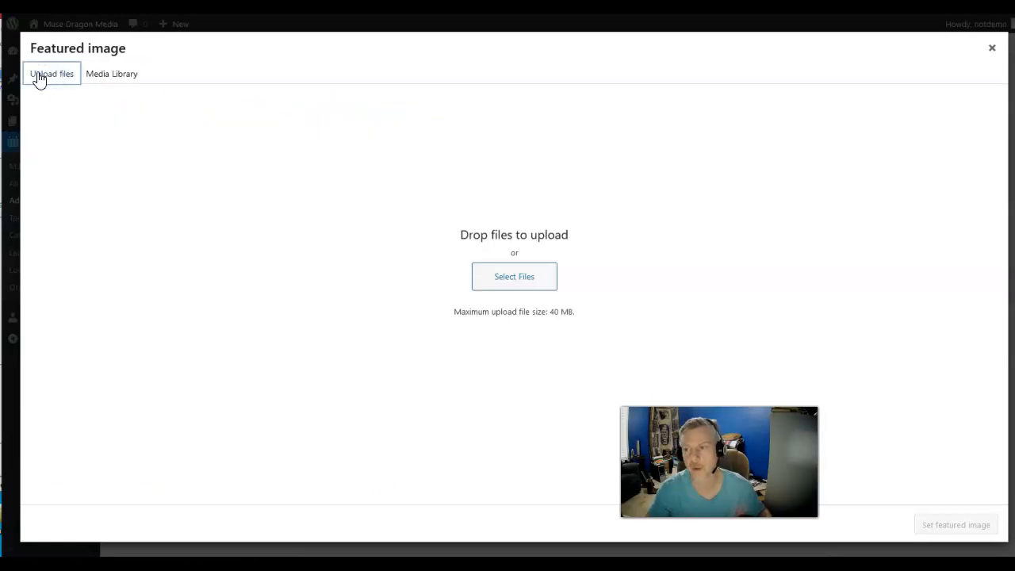
left_click(107, 72)
left_click(164, 172)
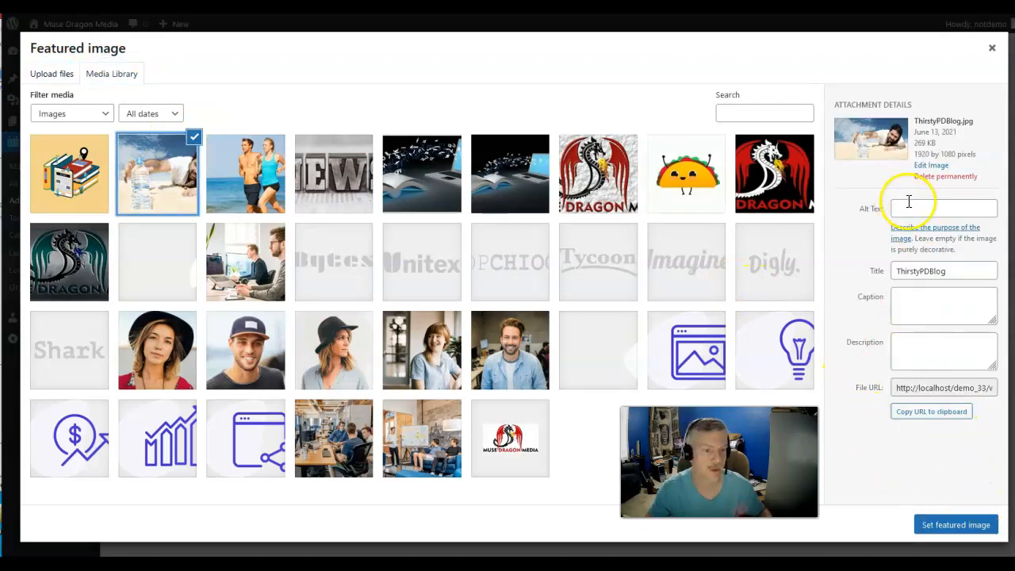
left_click(954, 523)
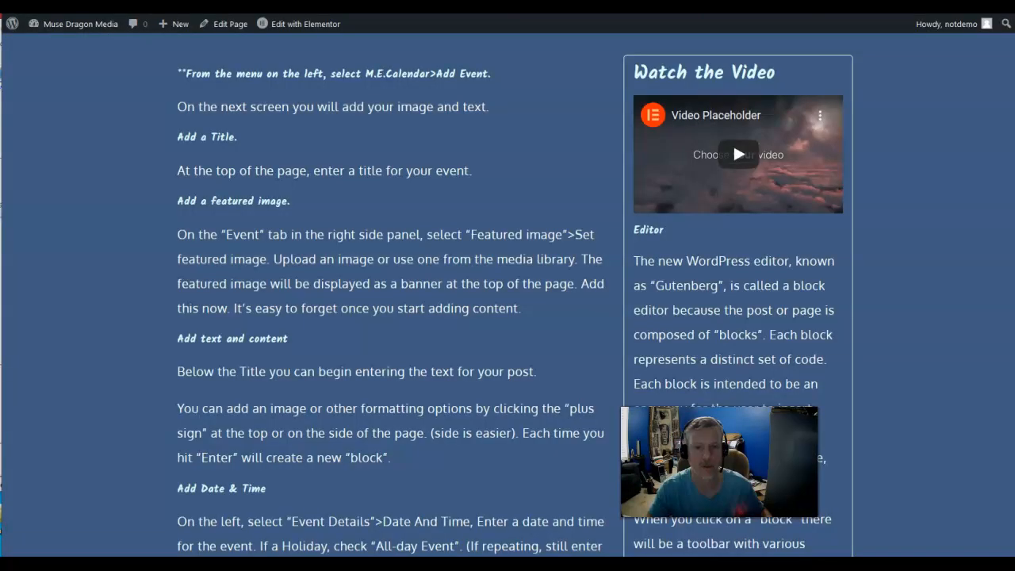
- Visit the public website's Events section and view the details of the 15 June Taco Tuesdays event
scroll(484, 261, "up", 3)
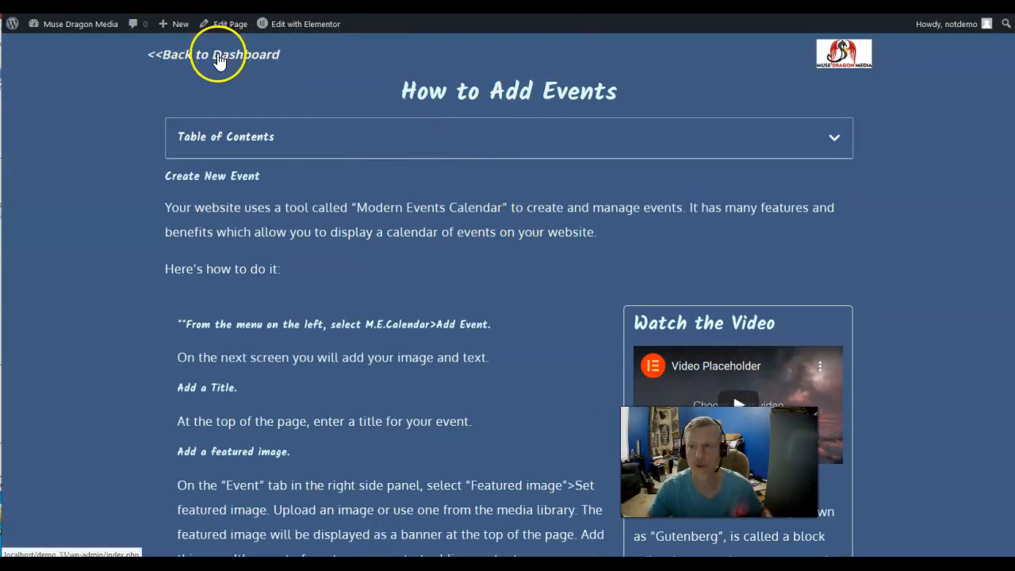
left_click(65, 36)
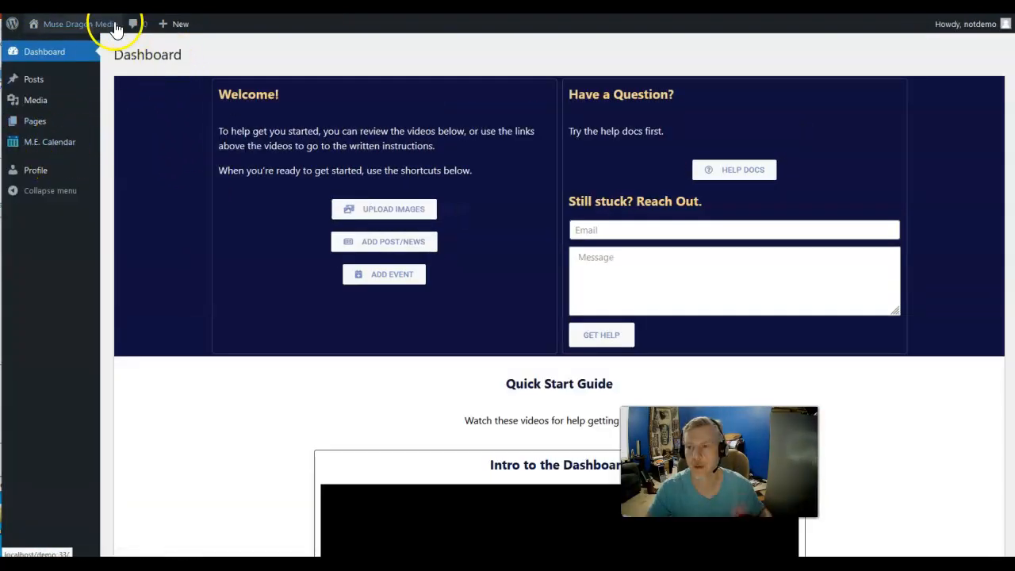
mouse_move(83, 26)
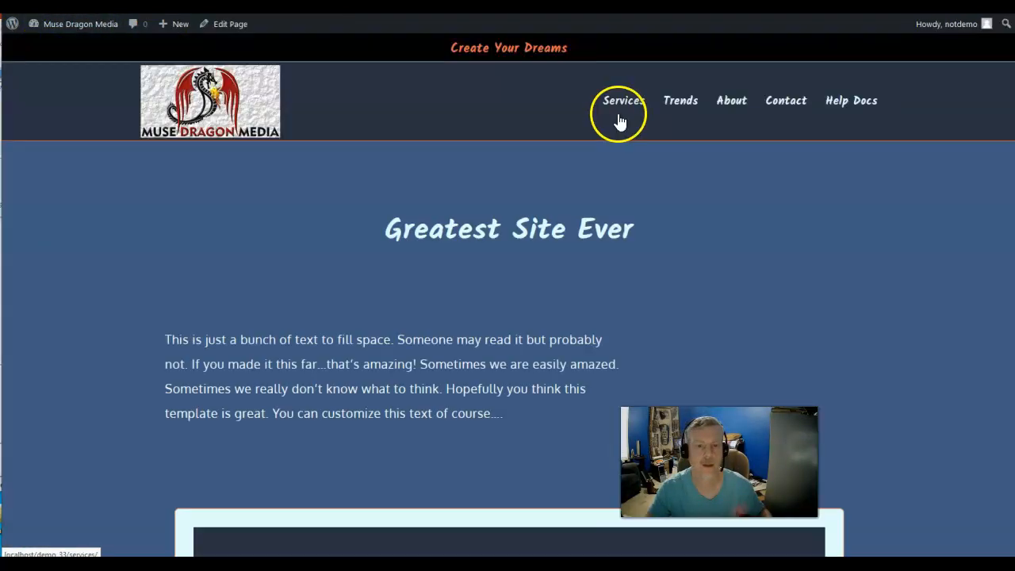
scroll(554, 247, "down", 10)
scroll(554, 247, "down", 6)
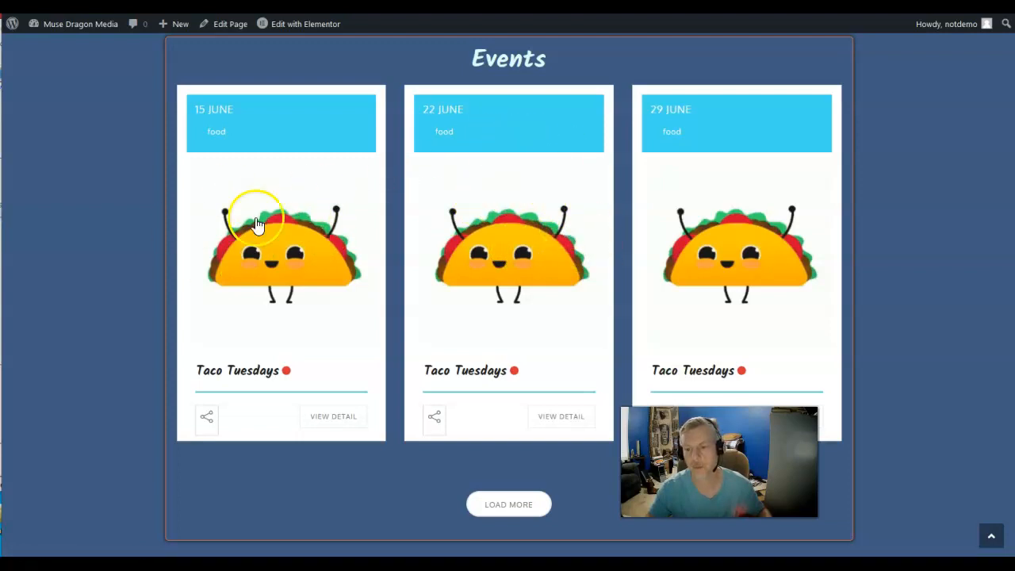
left_click(253, 248)
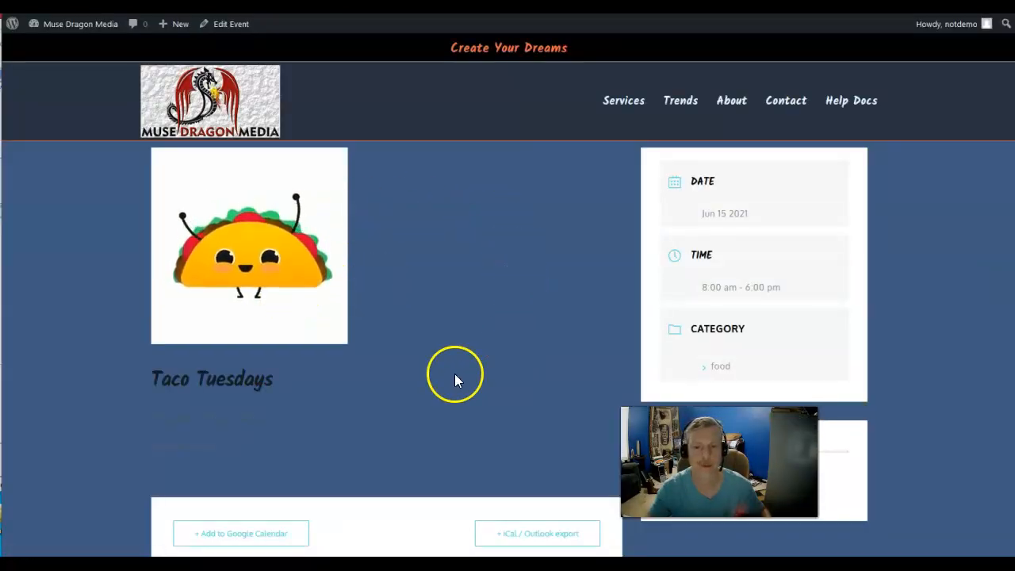
- Open the How to Add Events help page and expand its table of contents to review the instructions
left_click(841, 101)
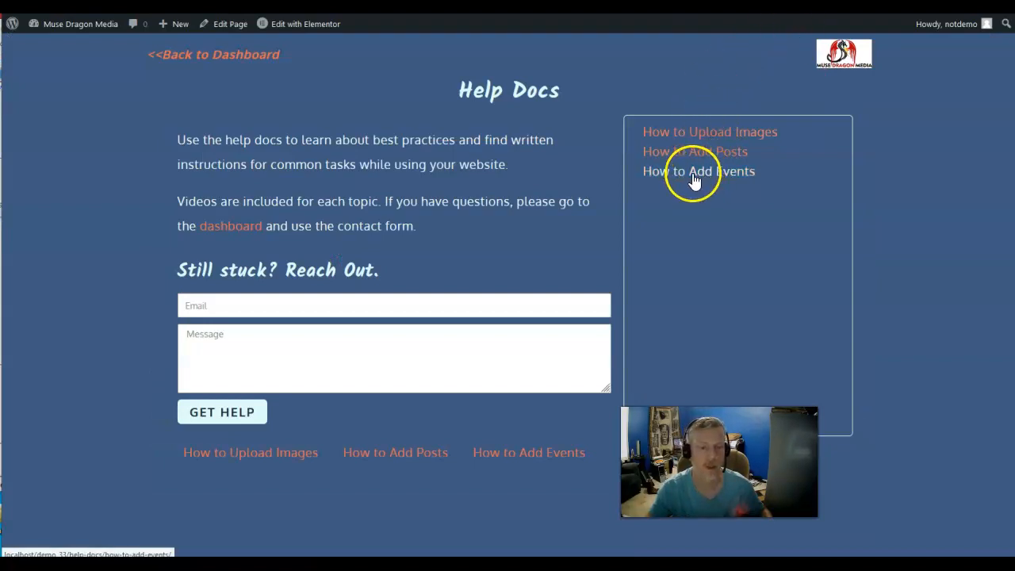
left_click(839, 138)
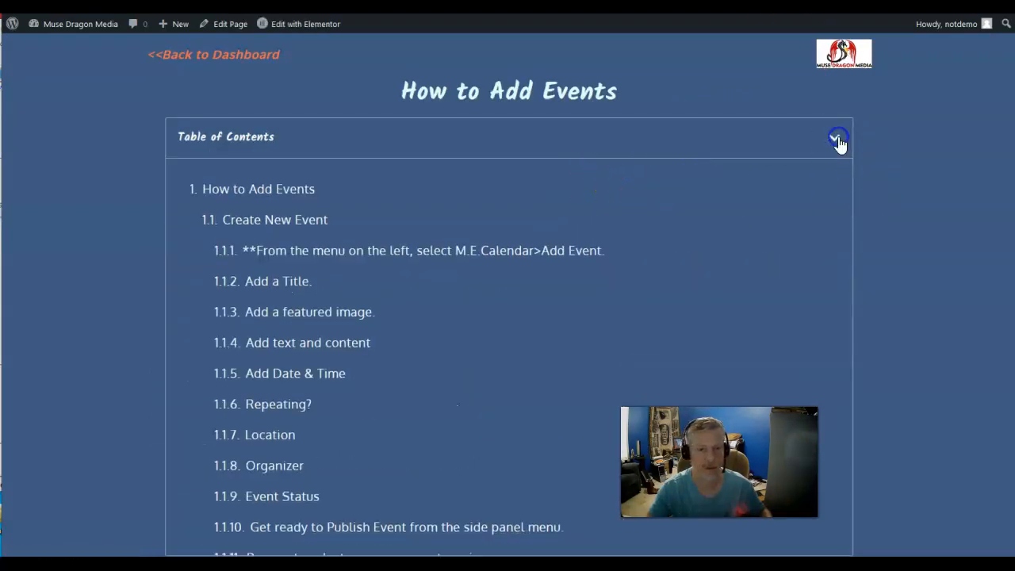
scroll(445, 282, "down", 2)
scroll(445, 282, "down", 3)
scroll(445, 282, "up", 2)
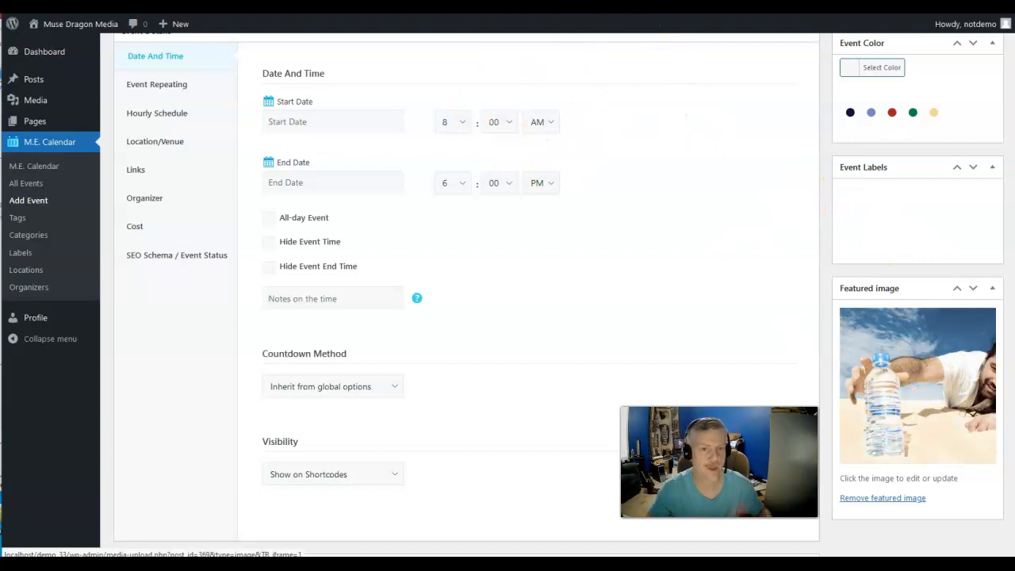
- Review the Thirsty Thursdays draft against the How to Add Events instructions
scroll(669, 147, "up", 5)
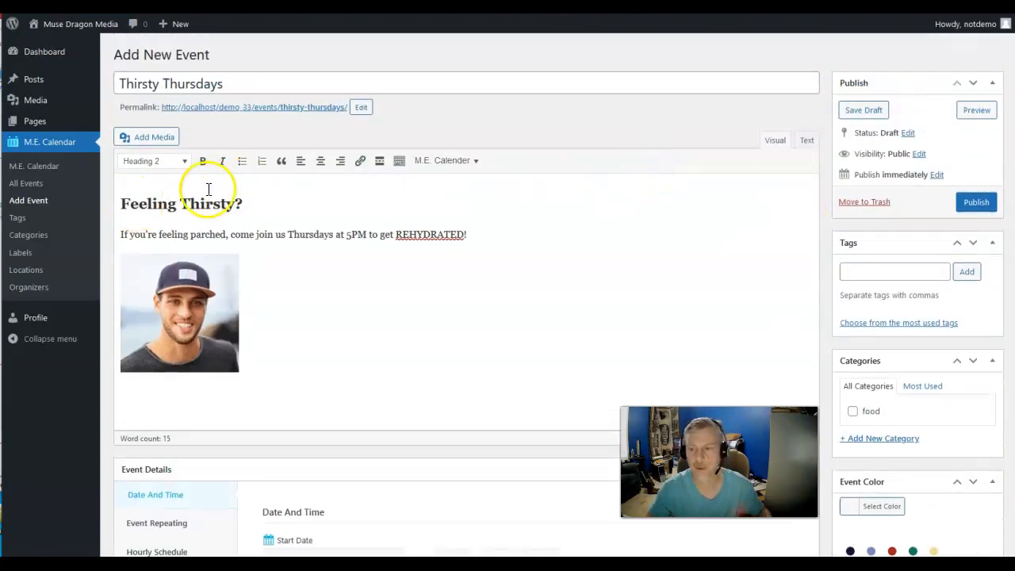
scroll(407, 272, "down", 2)
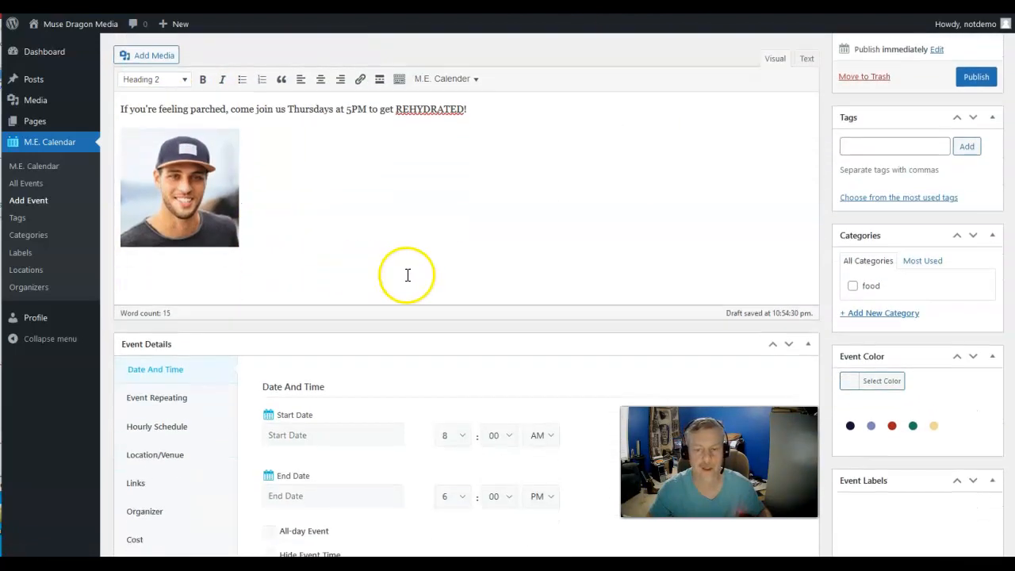
scroll(419, 259, "down", 1)
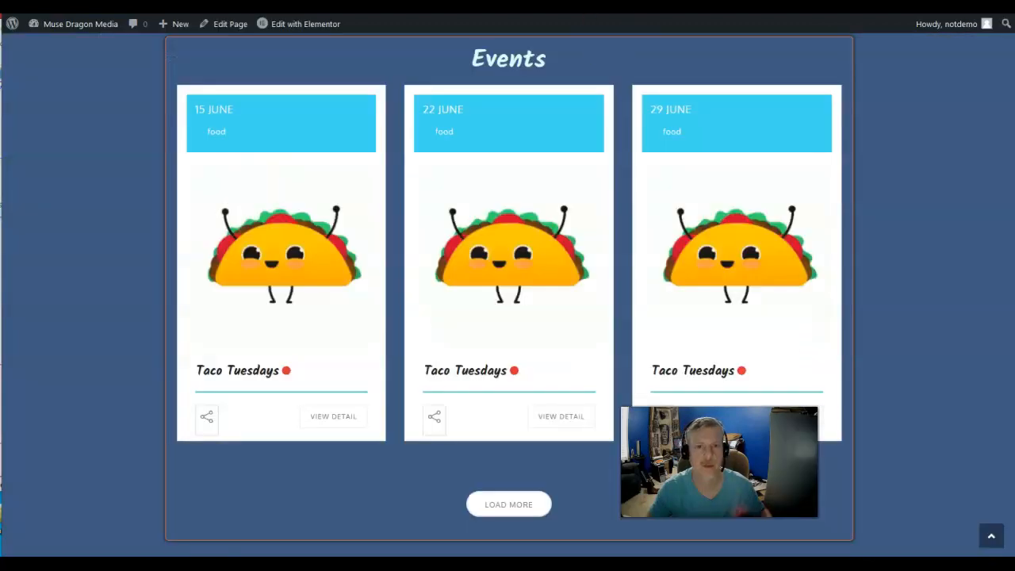
scroll(508, 294, "up", 10)
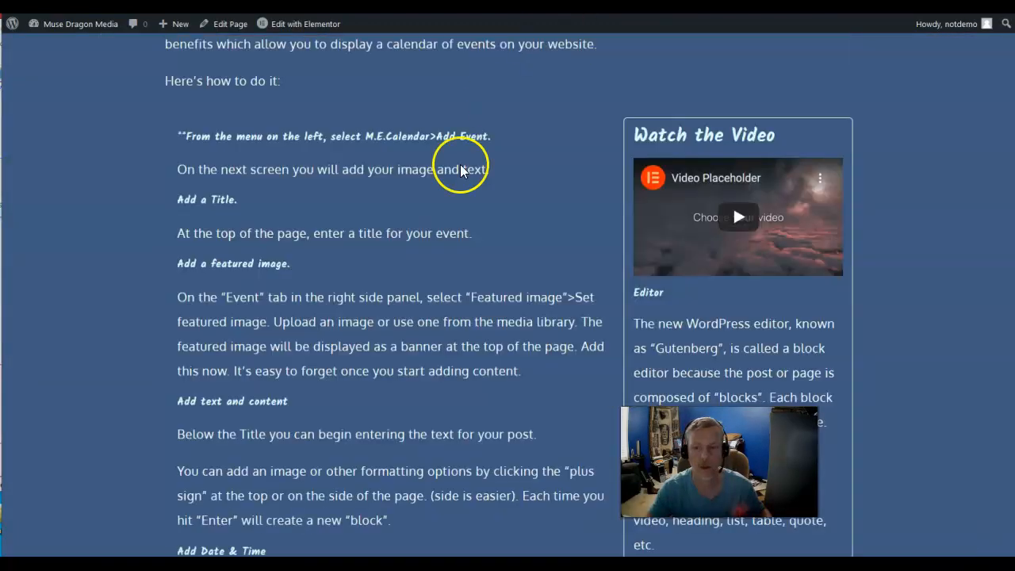
scroll(301, 316, "down", 5)
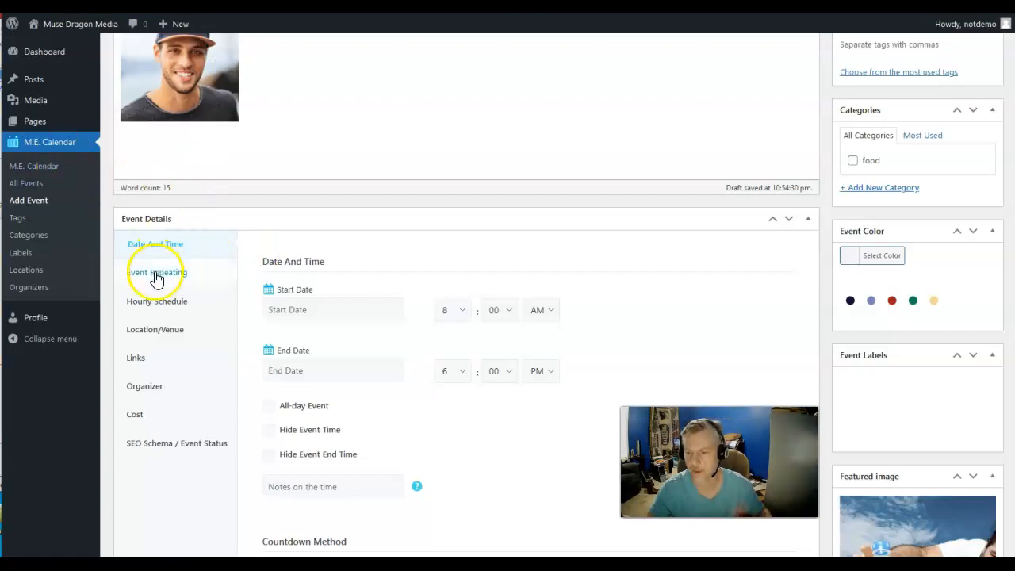
- Set the event's start date to 2021-06-17 and its start time to 5:00 PM
scroll(159, 276, "down", 1)
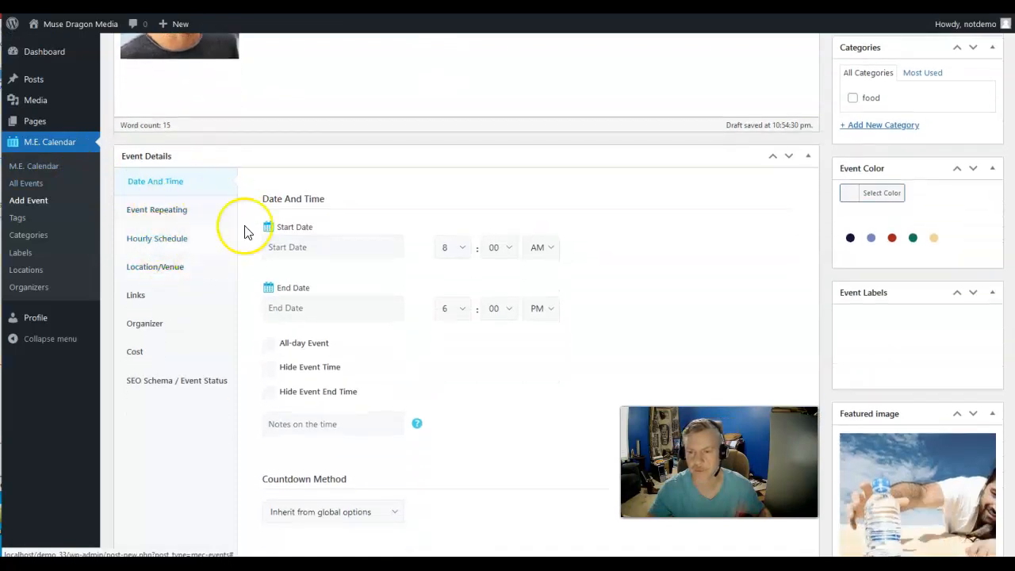
left_click(161, 213)
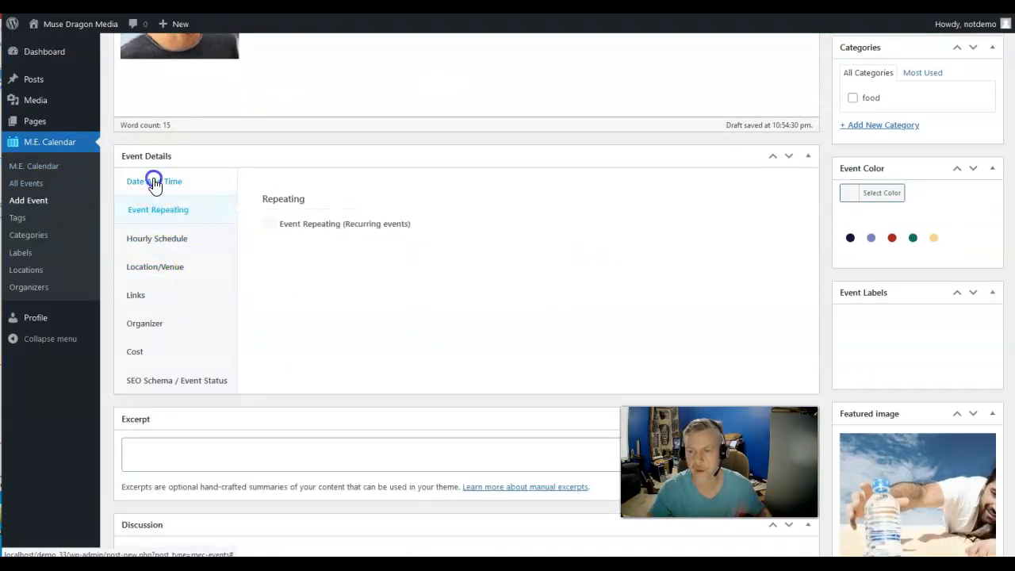
left_click(151, 180)
left_click(322, 254)
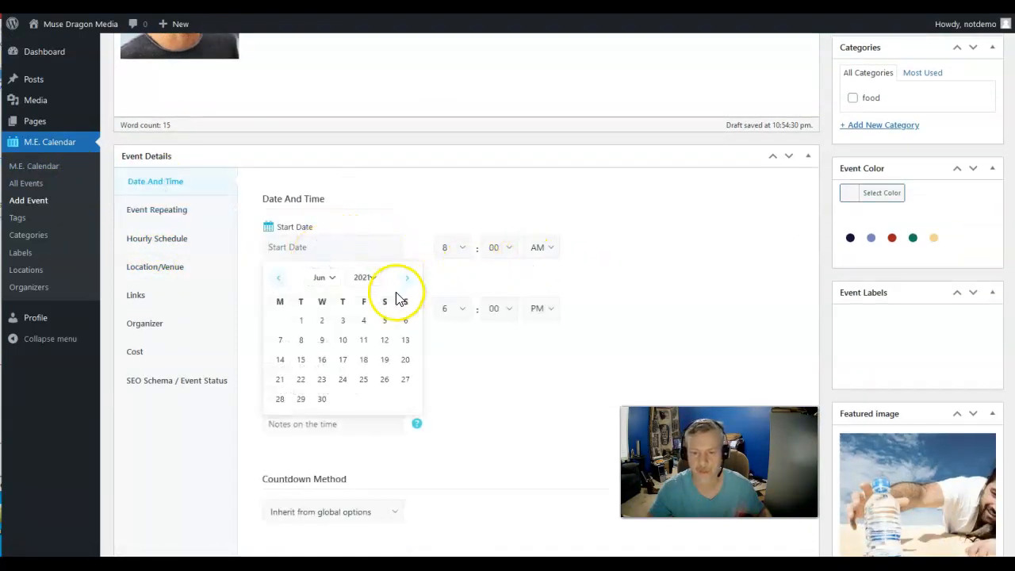
left_click(344, 361)
left_click(468, 249)
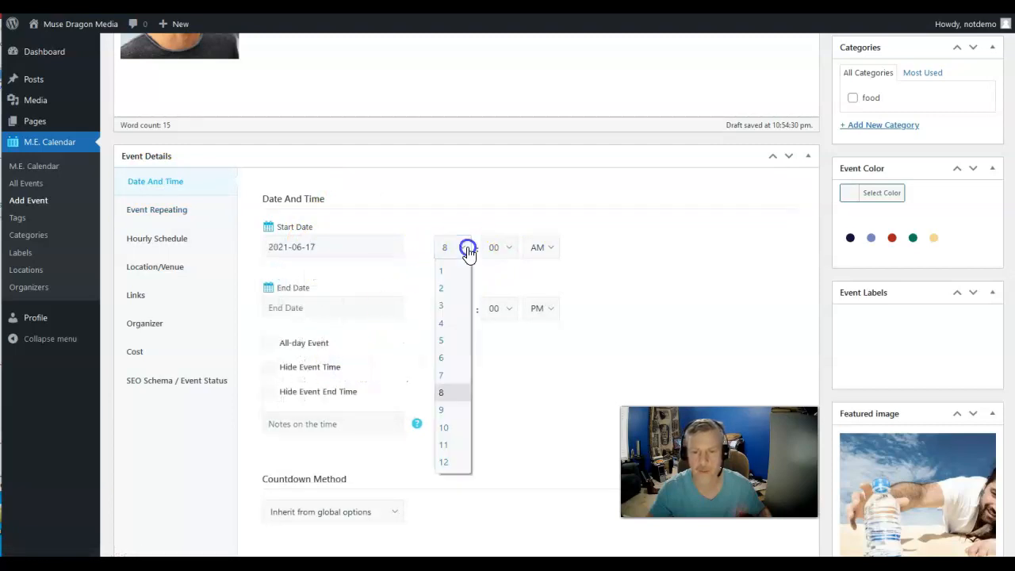
left_click(451, 345)
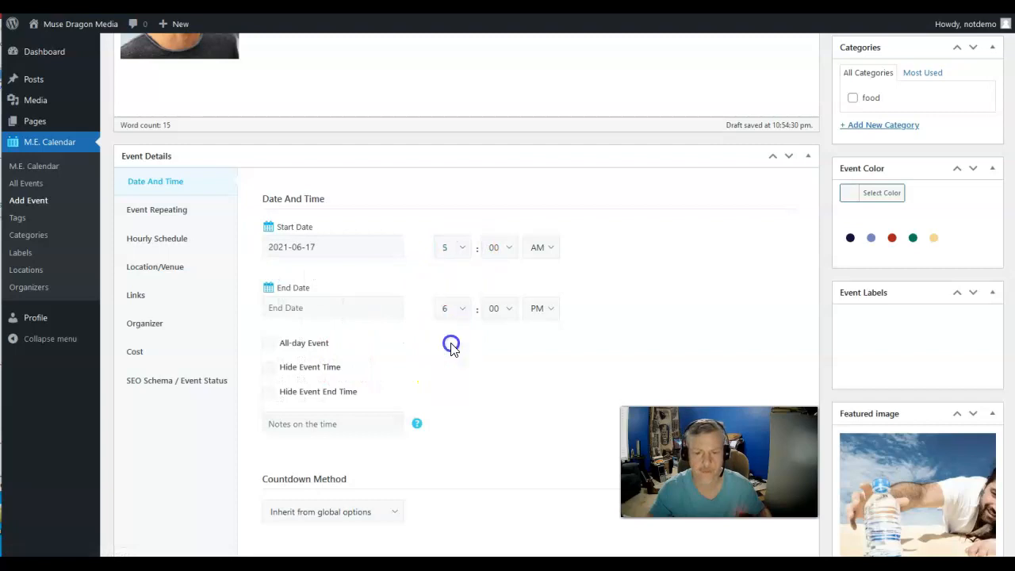
left_click(551, 247)
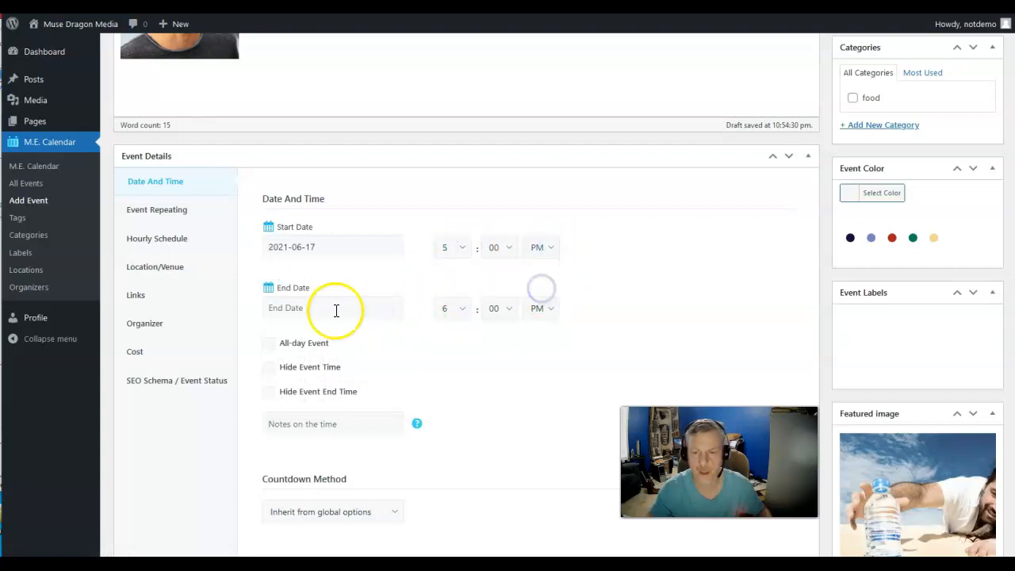
- Set the event's end date to 2021-06-17 and its end time to 12:00 AM
scroll(608, 262, "up", 3)
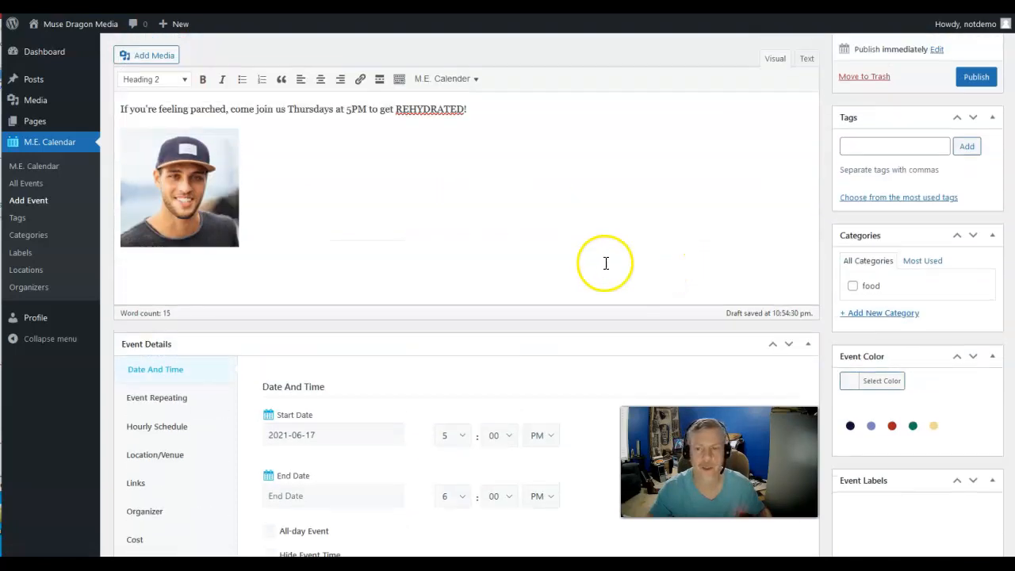
scroll(501, 286, "down", 2)
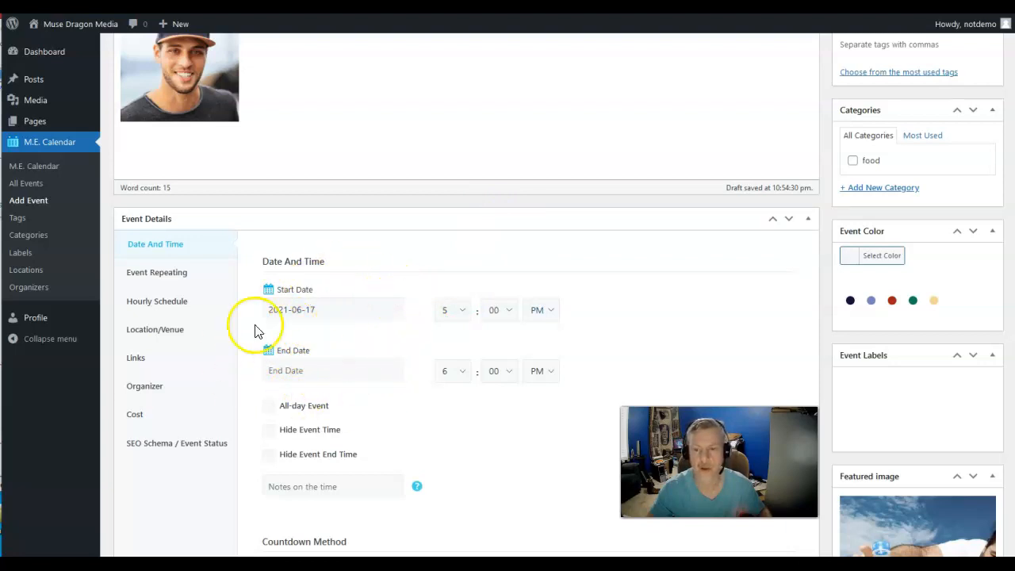
left_click(289, 370)
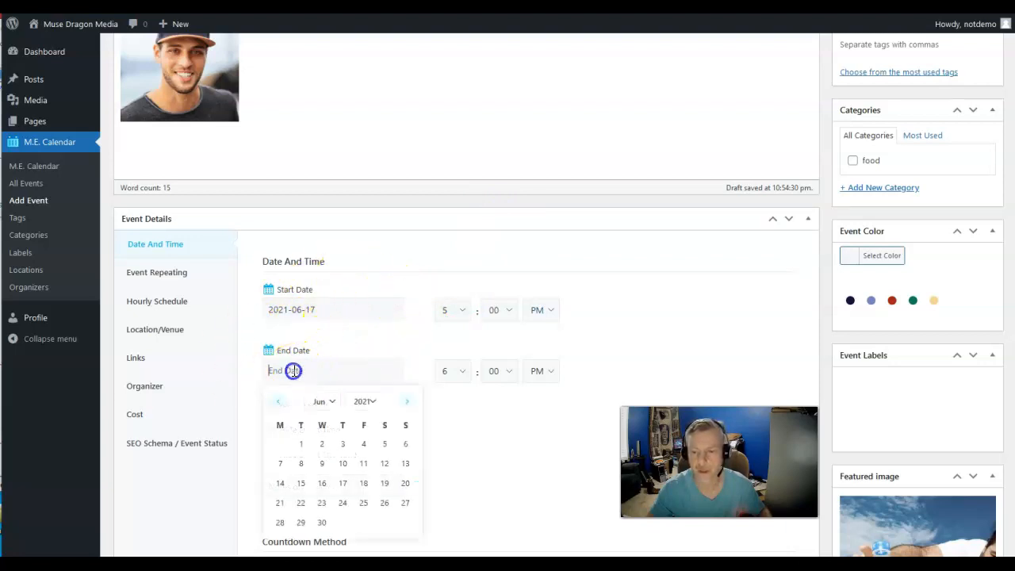
left_click(343, 482)
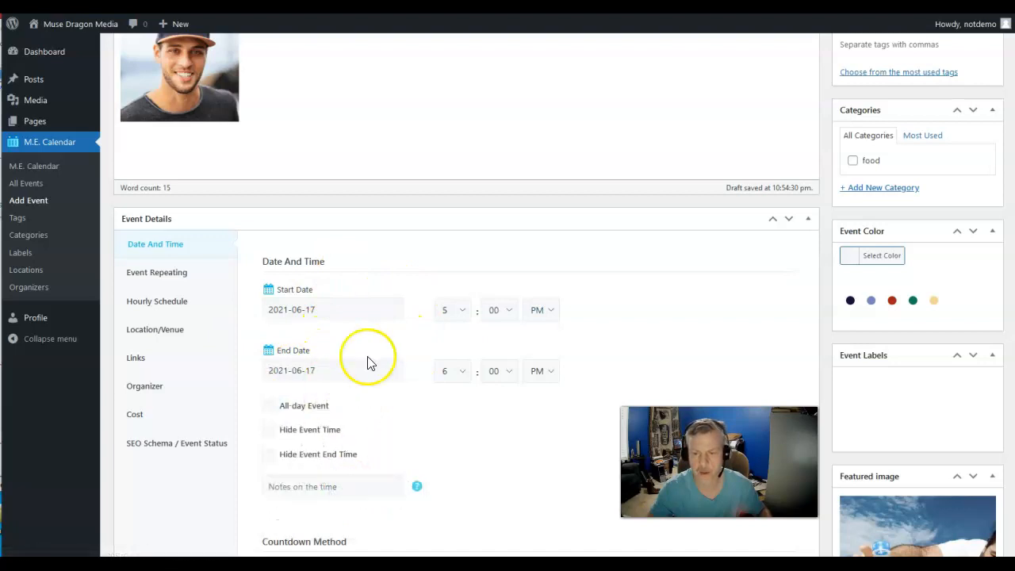
left_click(464, 381)
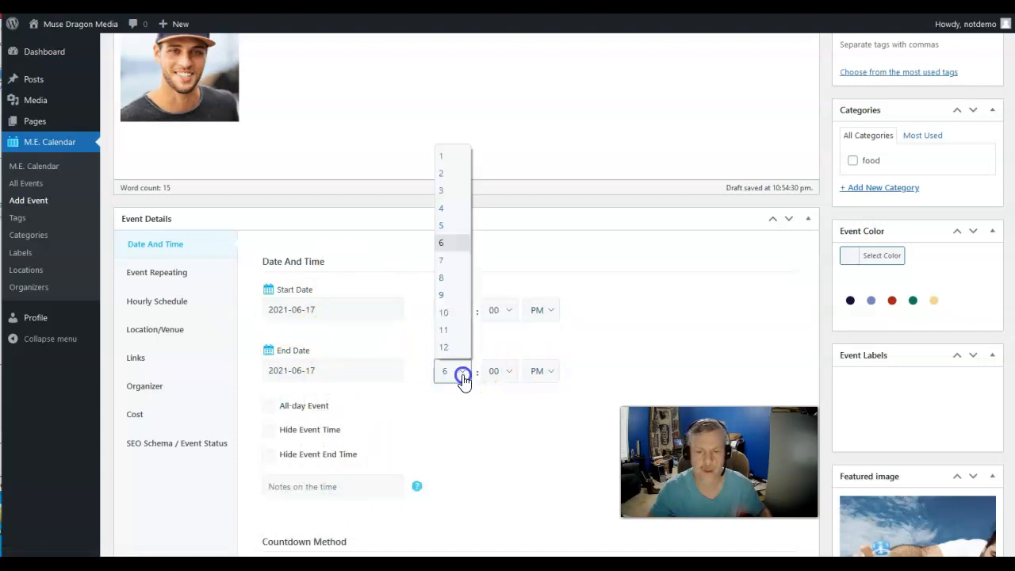
left_click(448, 349)
left_click(541, 373)
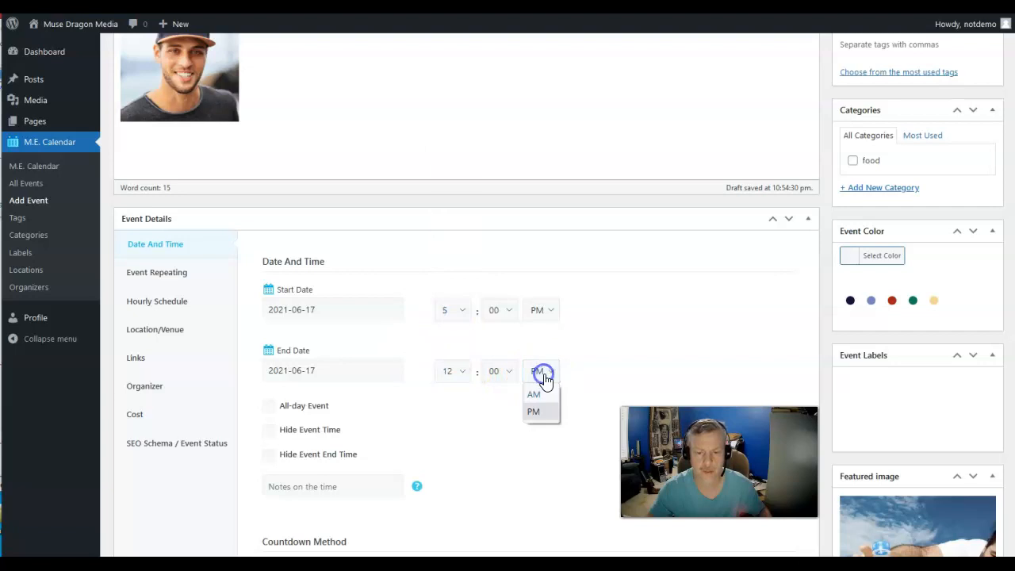
left_click(546, 392)
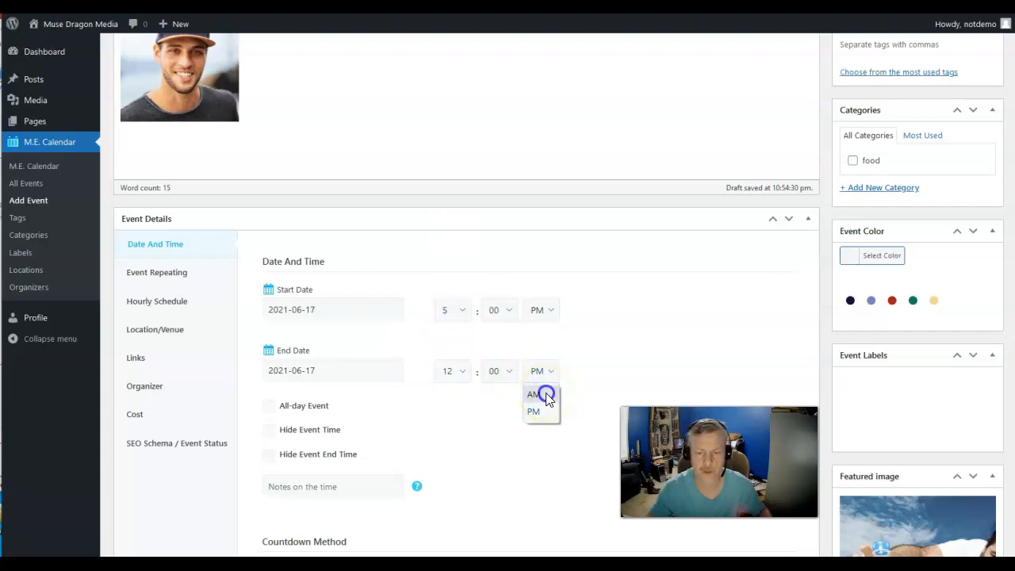
scroll(589, 343, "down", 1)
scroll(571, 343, "down", 3)
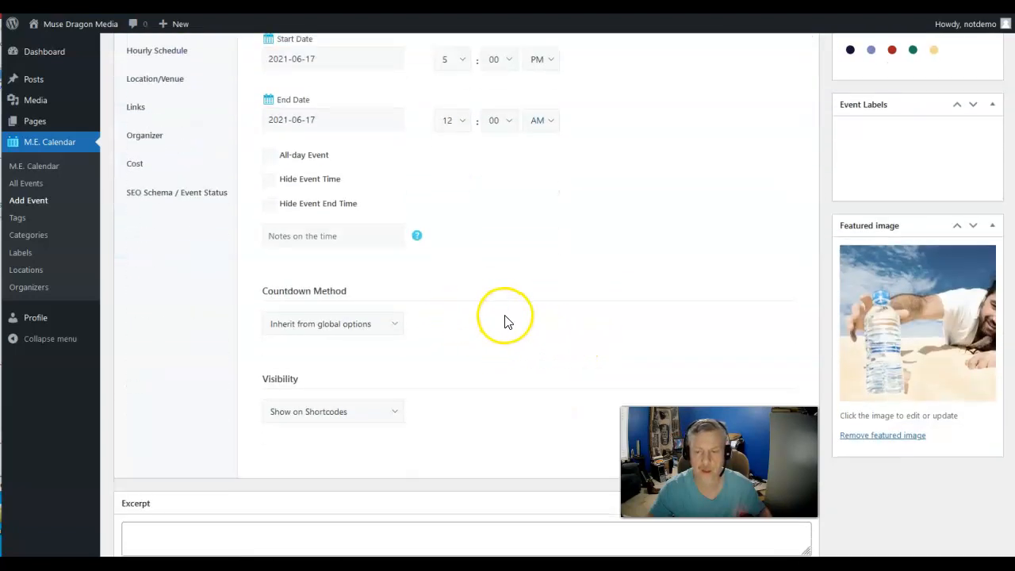
scroll(560, 324, "up", 4)
scroll(619, 293, "down", 3)
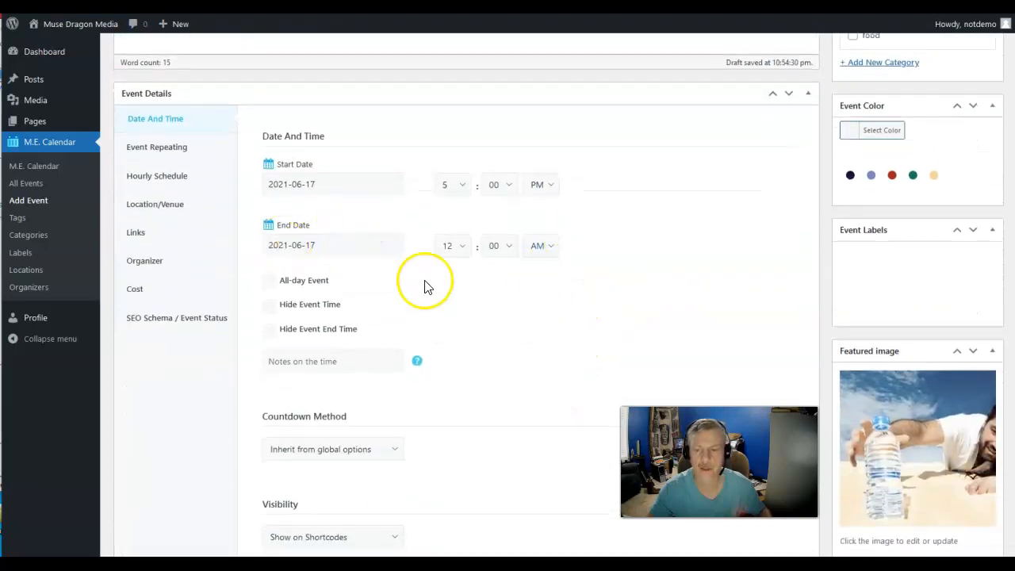
- Enable event repeating for the Thirsty Thursdays event and set it to repeat Weekly
scroll(412, 297, "up", 1)
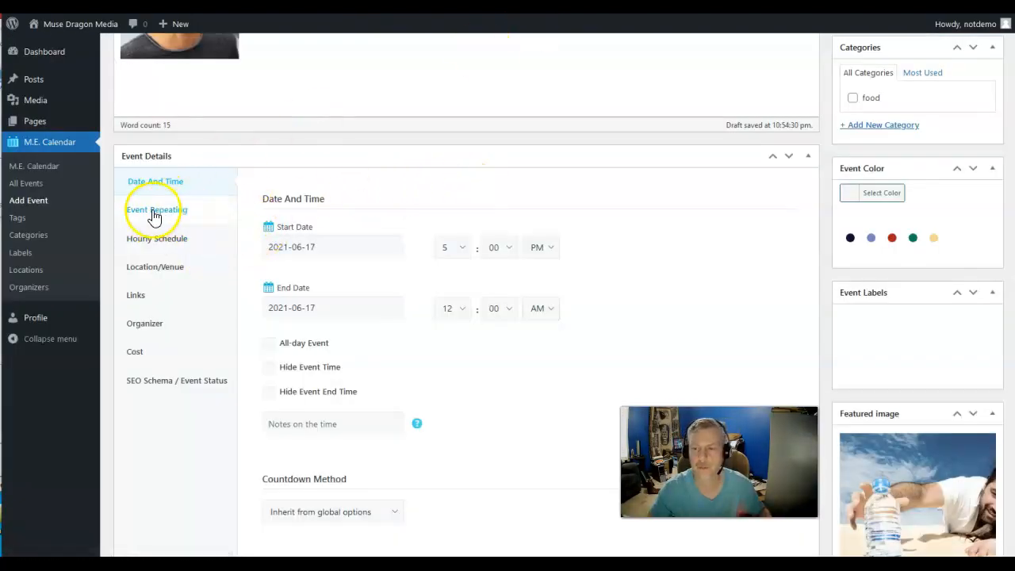
left_click(153, 211)
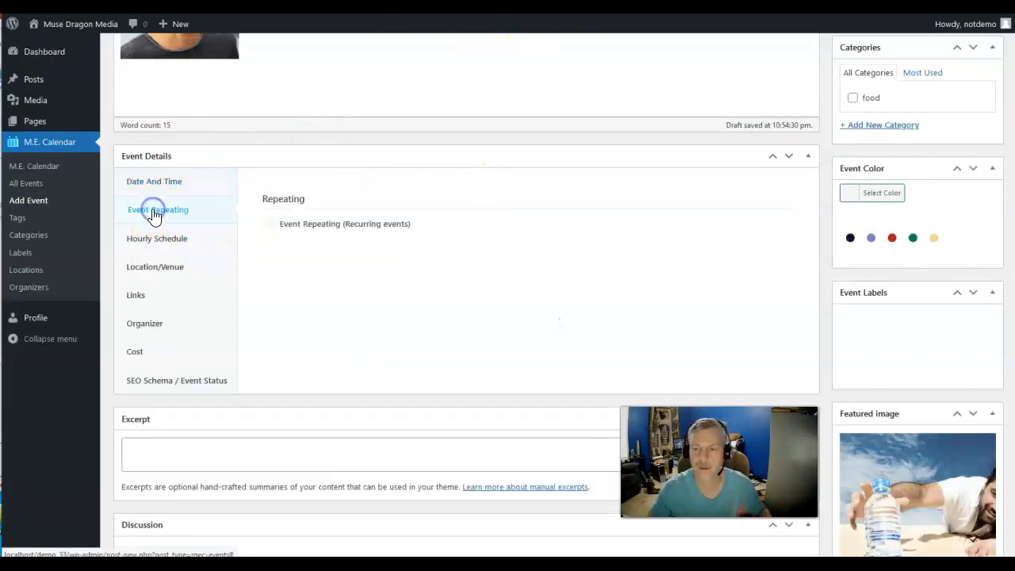
left_click(272, 229)
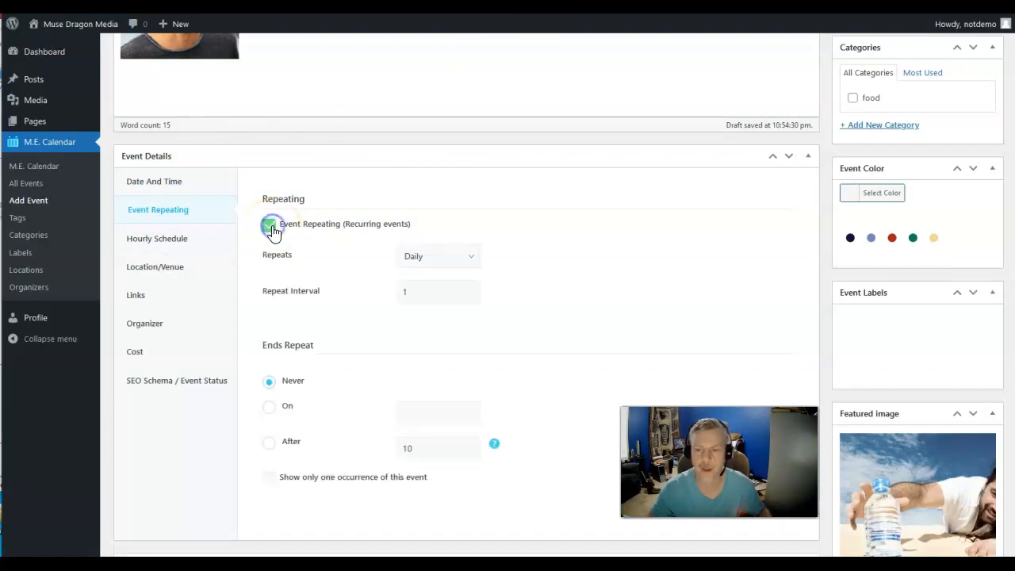
scroll(344, 249, "down", 1)
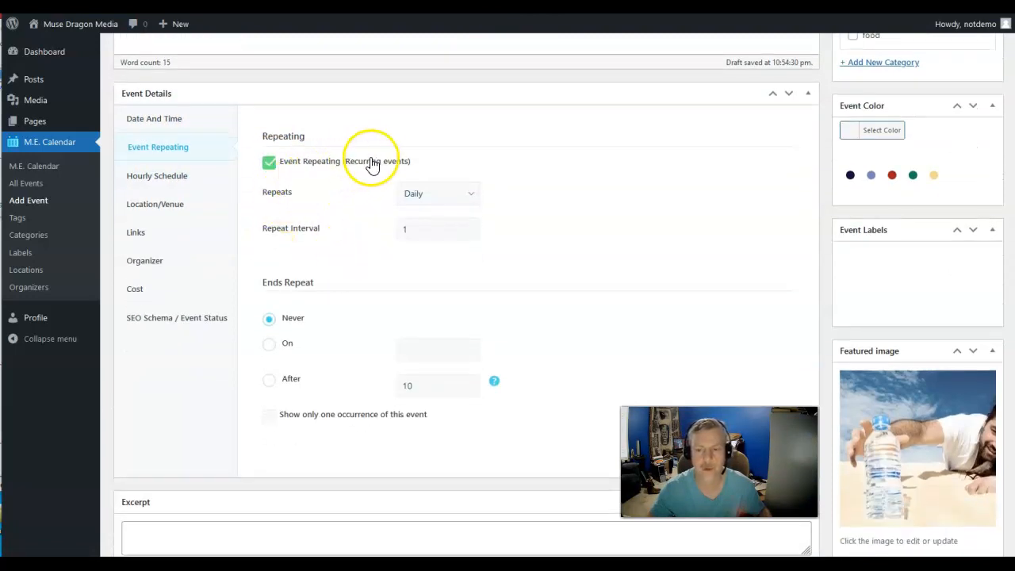
left_click(452, 195)
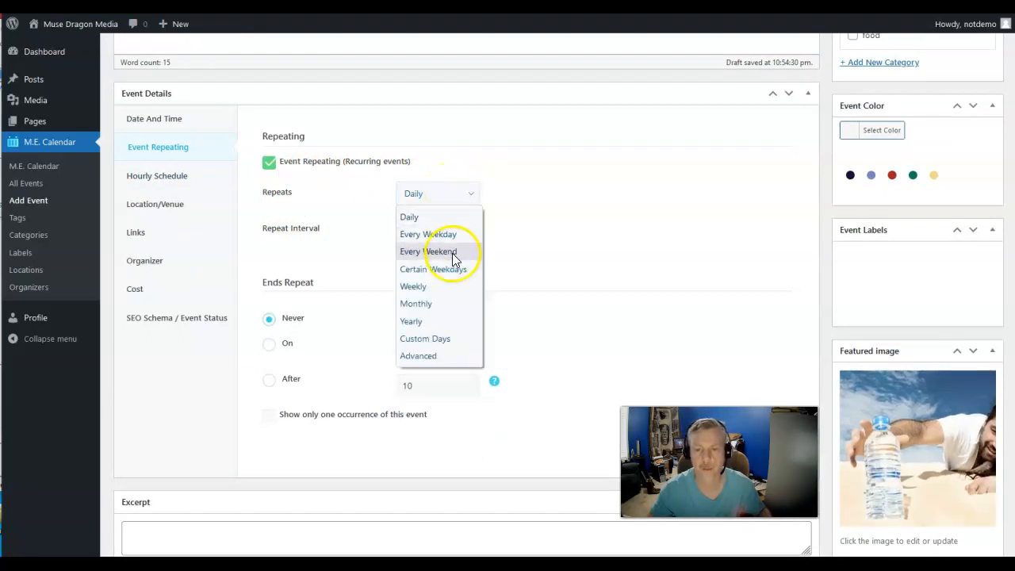
left_click(445, 286)
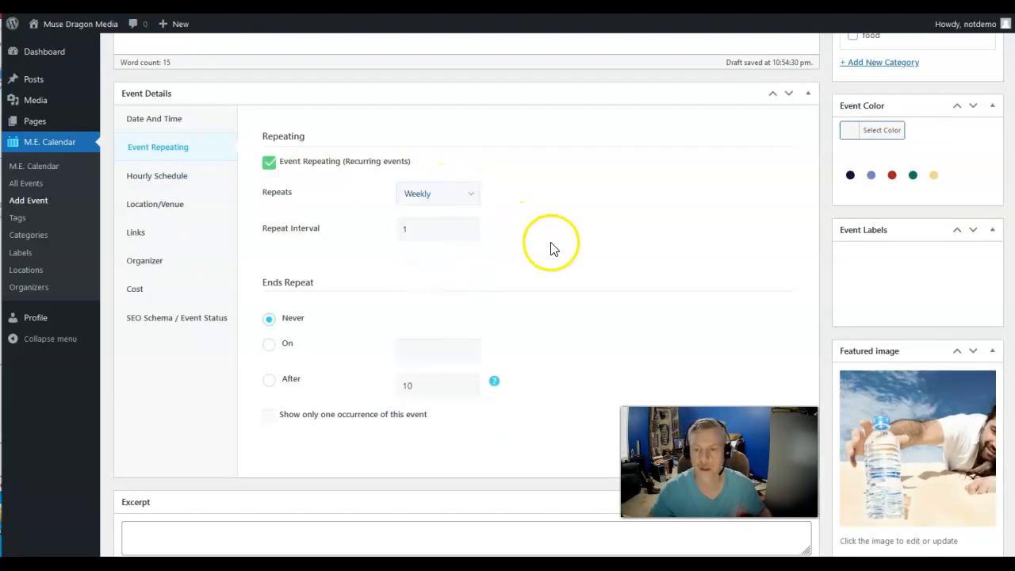
- Set the event's repetition to end on the date 2021-09-03
scroll(362, 283, "down", 3)
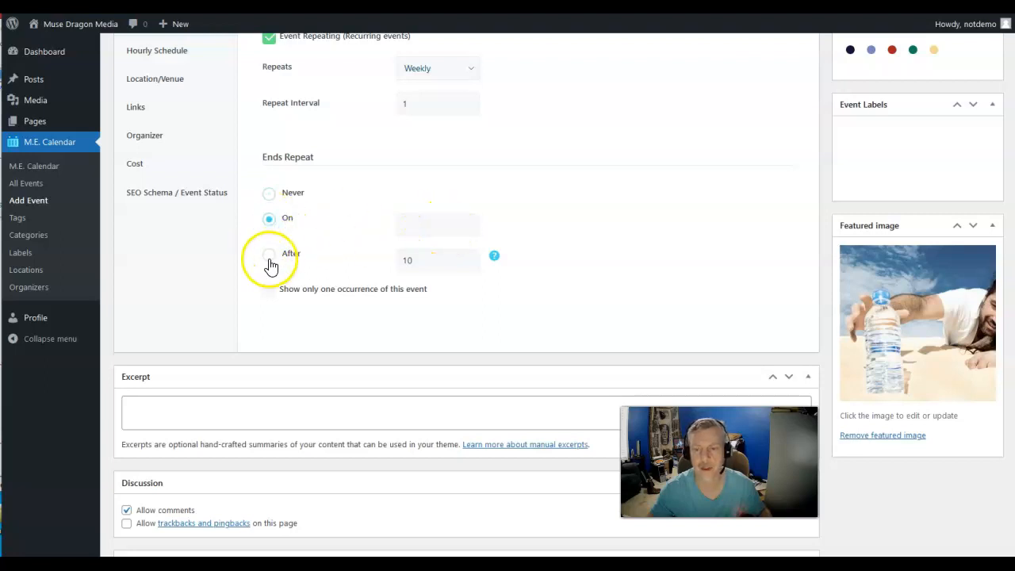
left_click(441, 261)
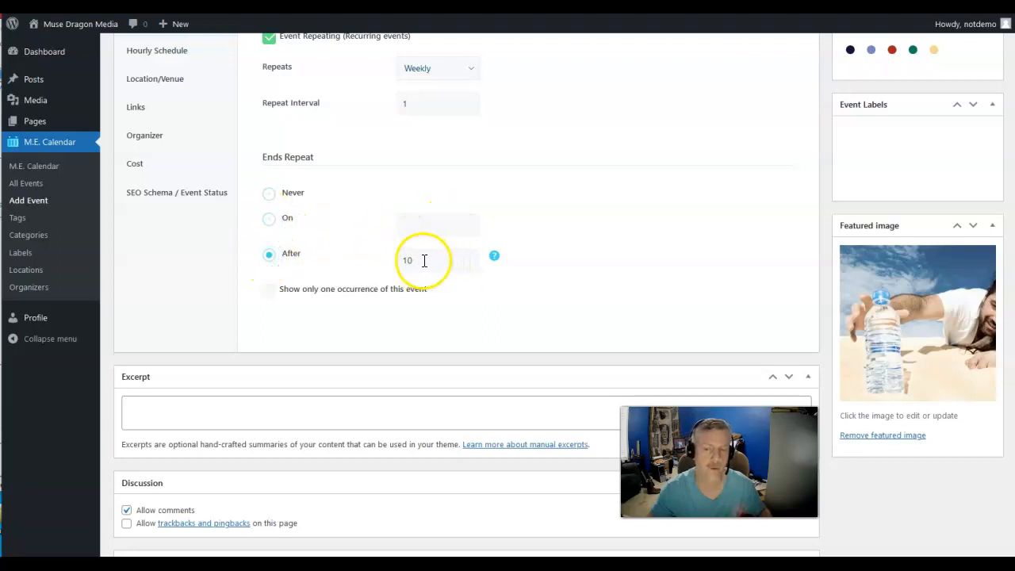
left_click(270, 222)
left_click(431, 226)
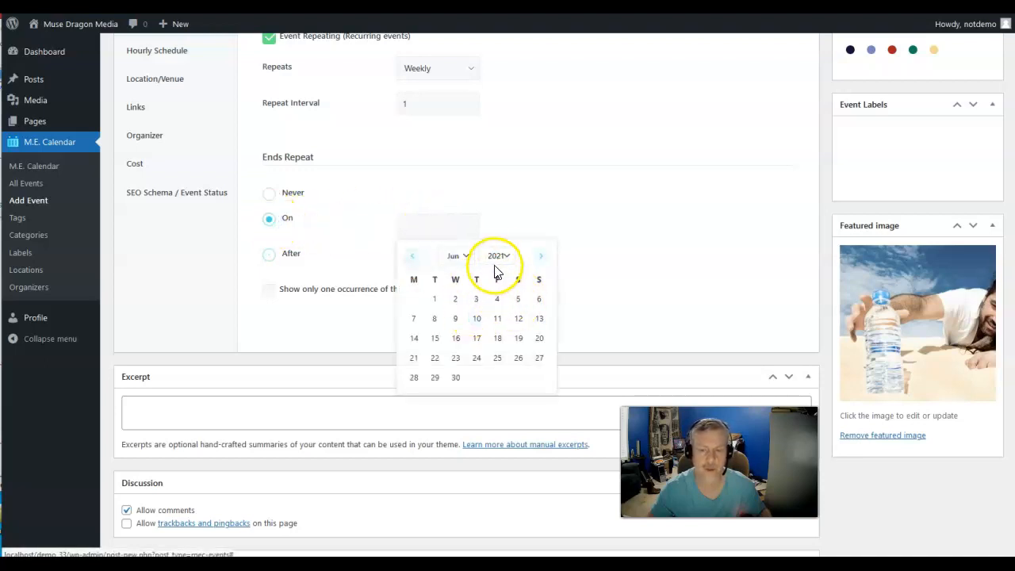
left_click(541, 256)
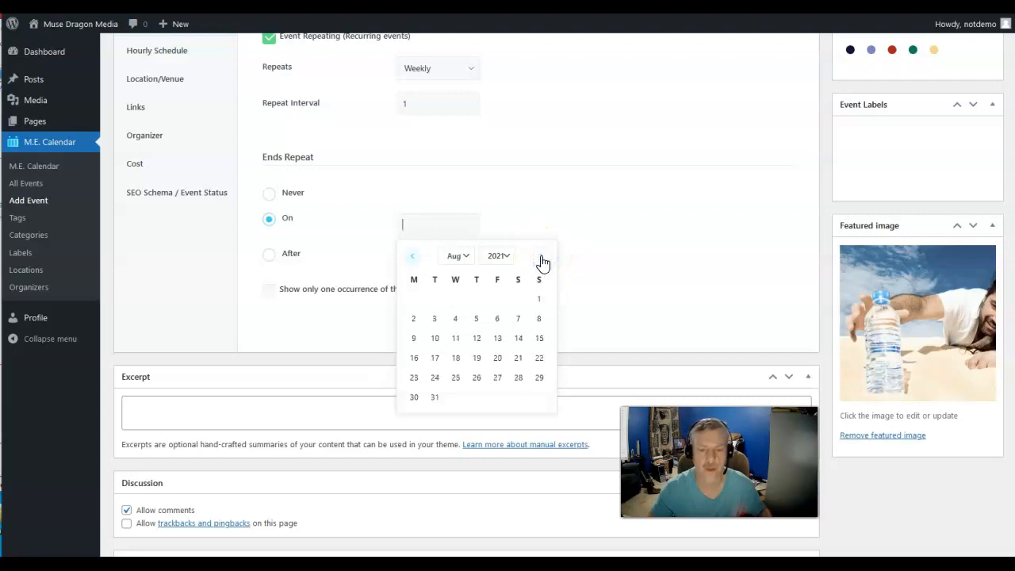
left_click(541, 257)
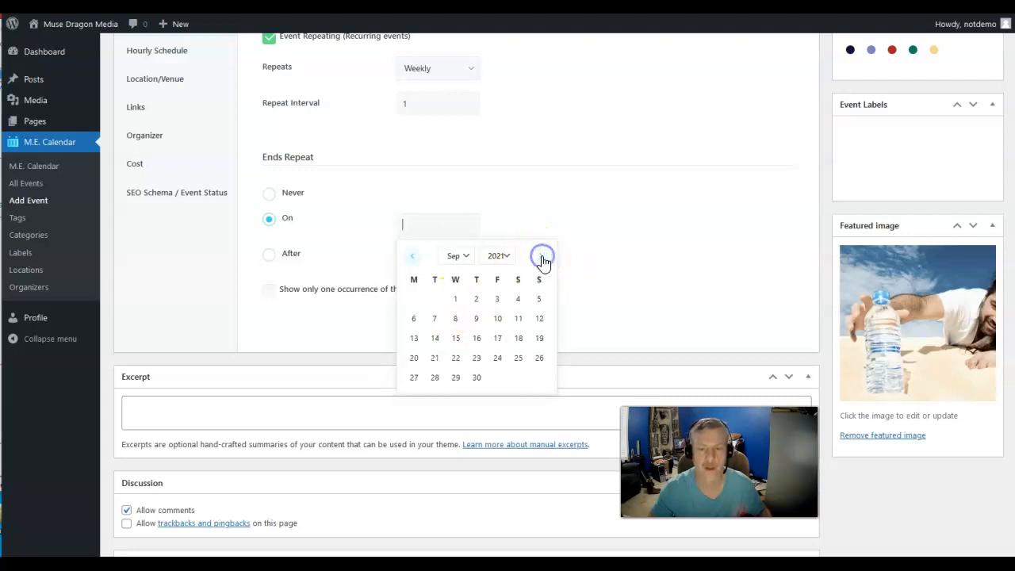
left_click(497, 299)
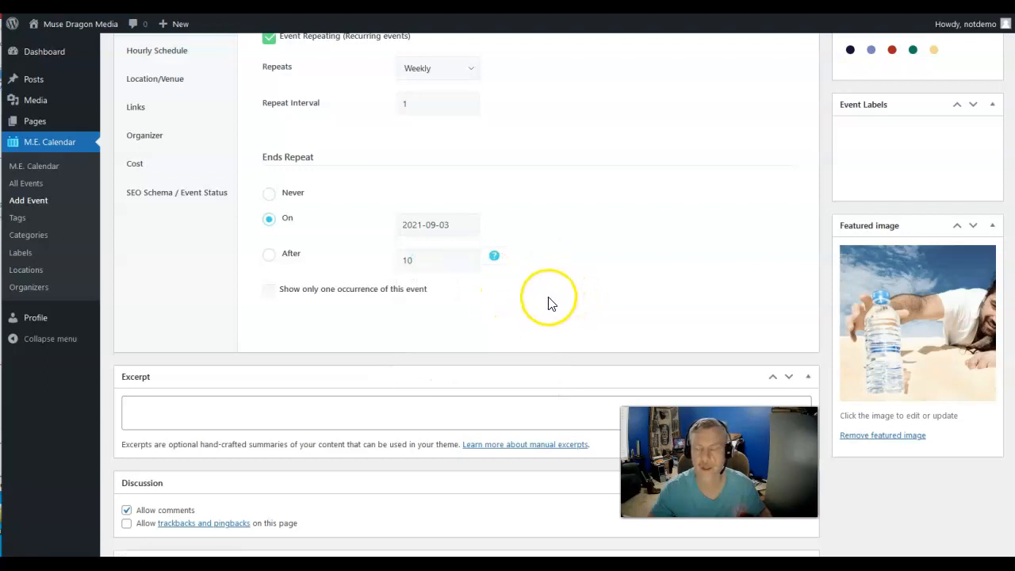
- Look over the hourly schedule settings and set the event's main location to DOWNTOWN
scroll(551, 303, "up", 3)
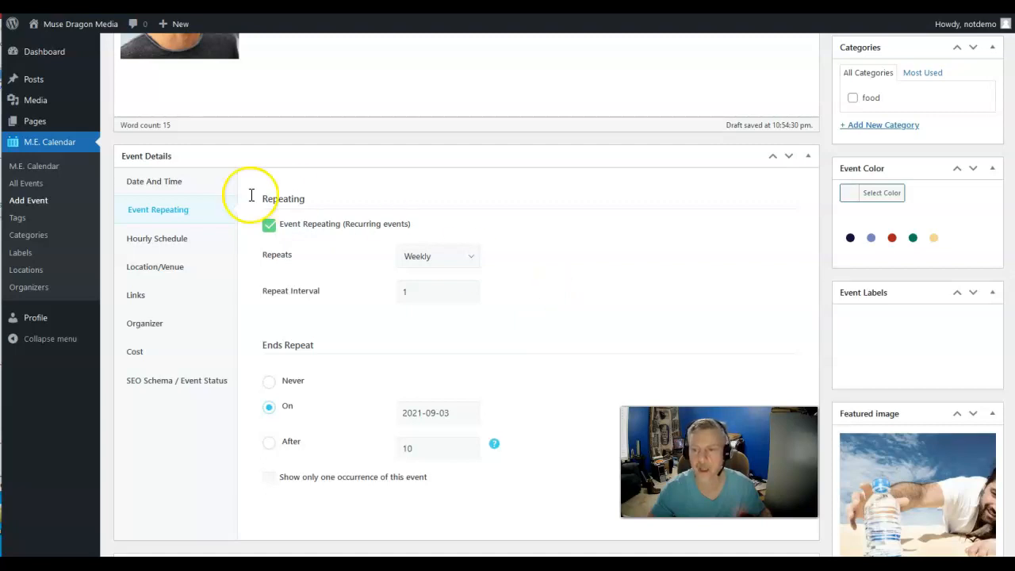
left_click(149, 238)
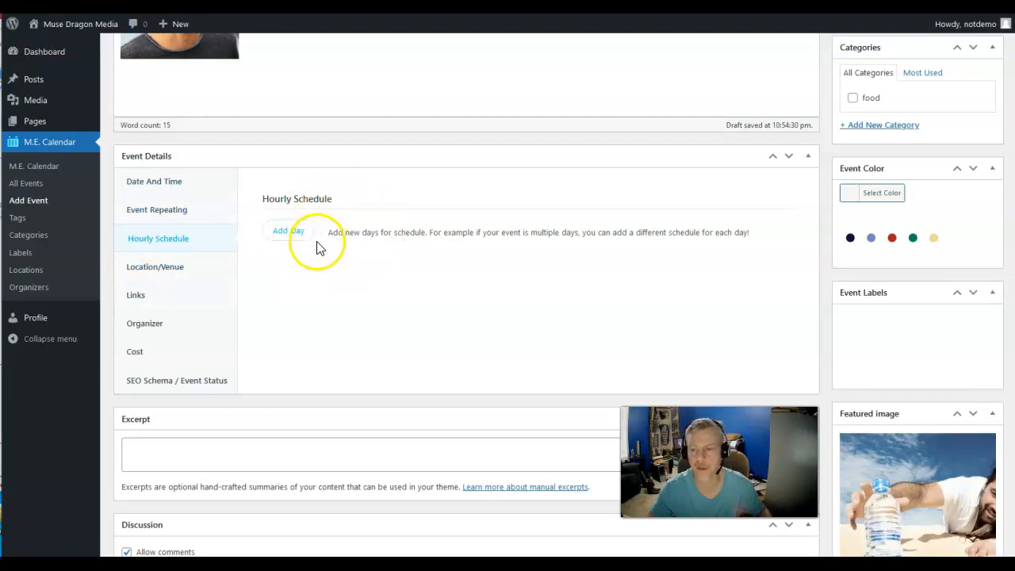
left_click(136, 267)
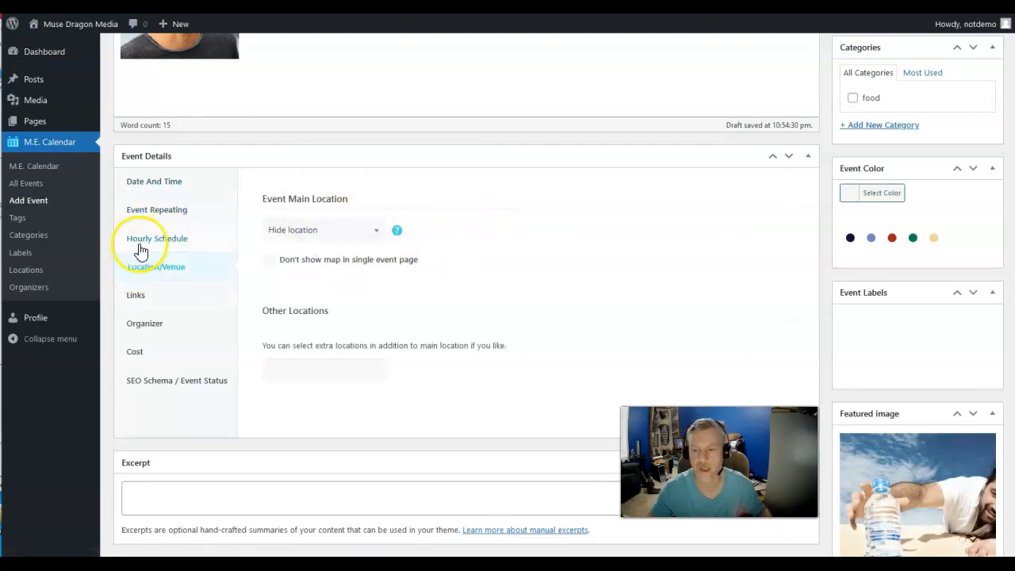
left_click(363, 232)
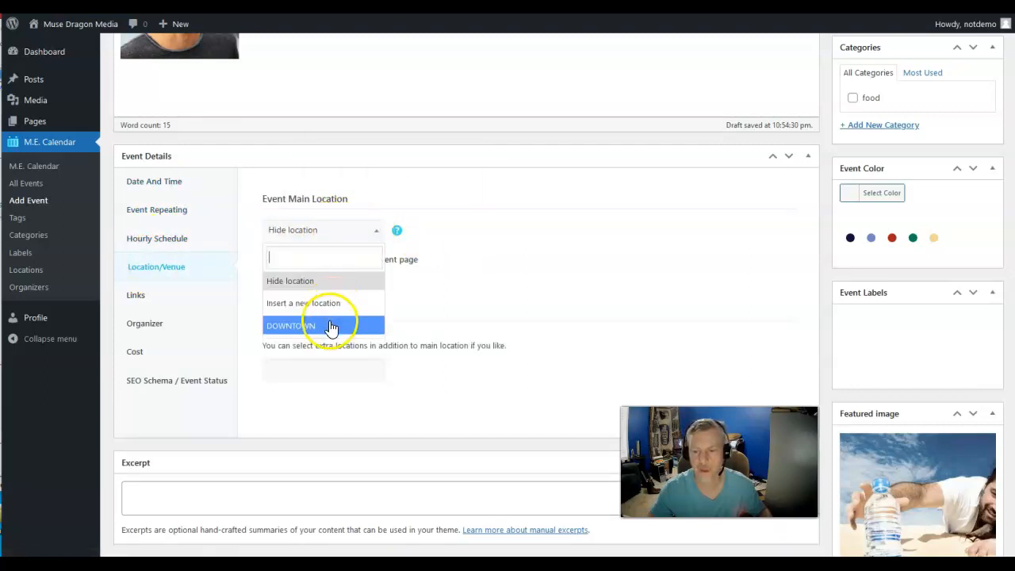
left_click(331, 326)
left_click(376, 230)
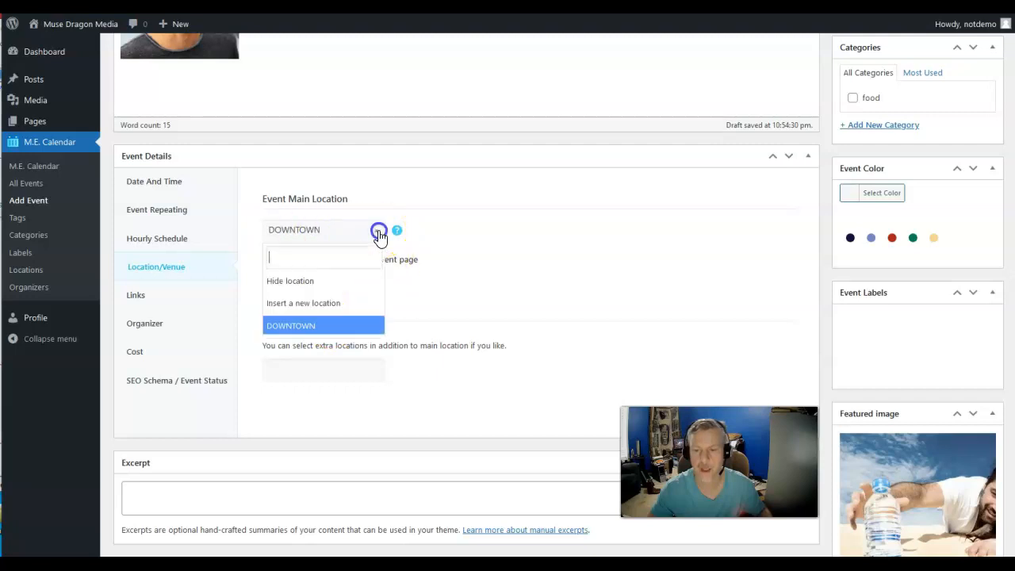
left_click(487, 260)
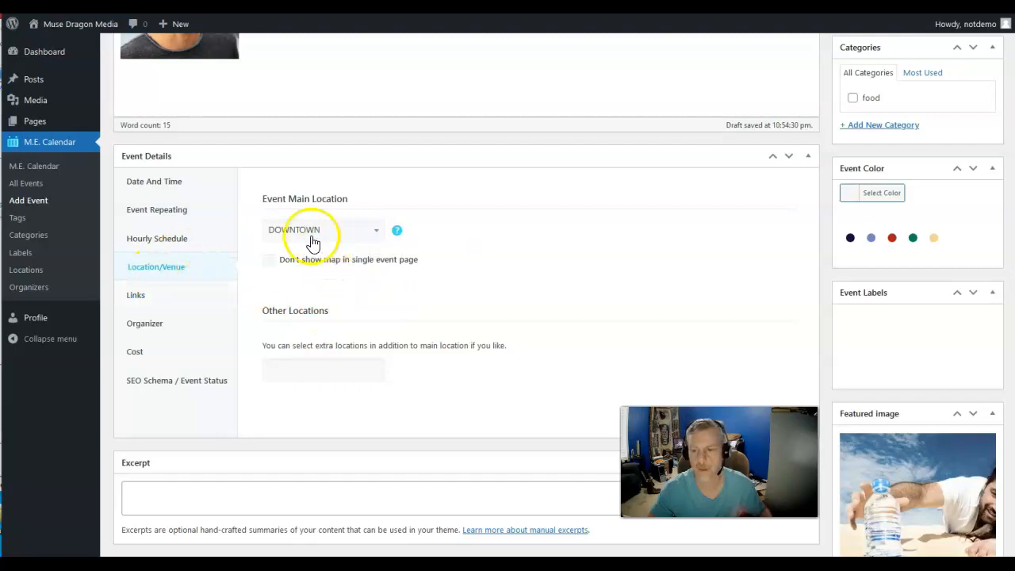
- Look over the event link settings and set the event's main organizer to Me
left_click(151, 295)
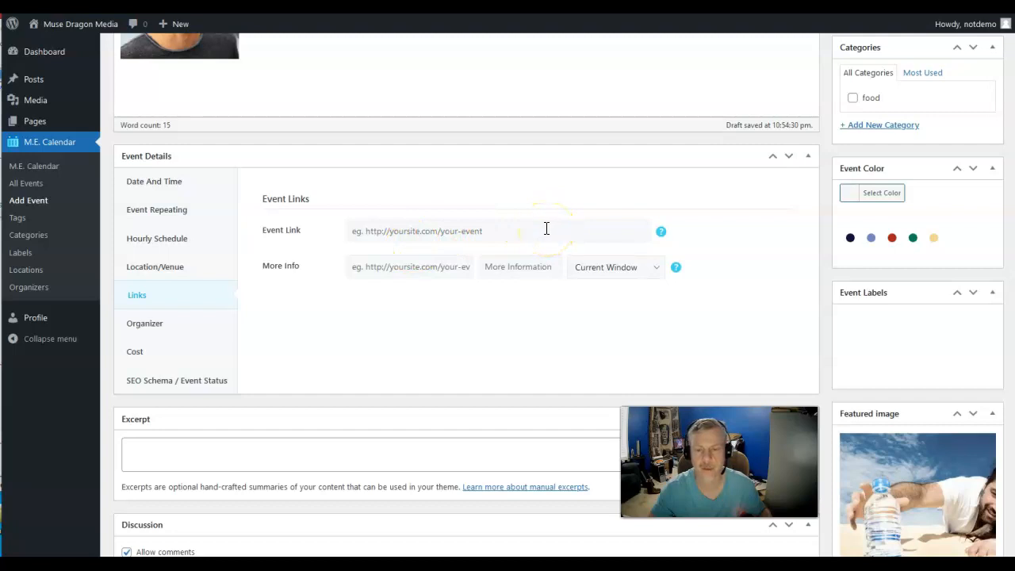
left_click(159, 326)
left_click(366, 234)
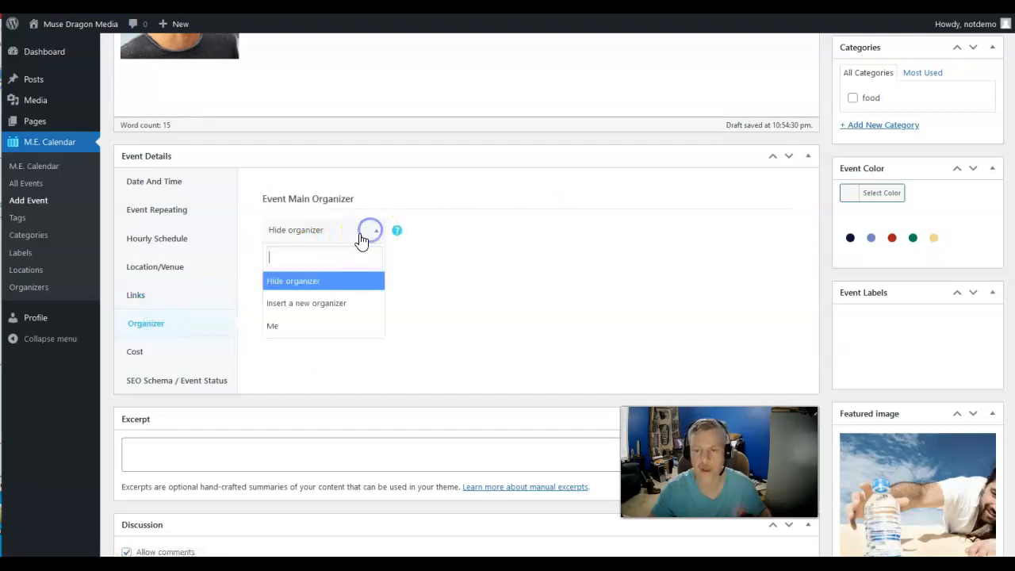
left_click(302, 325)
left_click(369, 231)
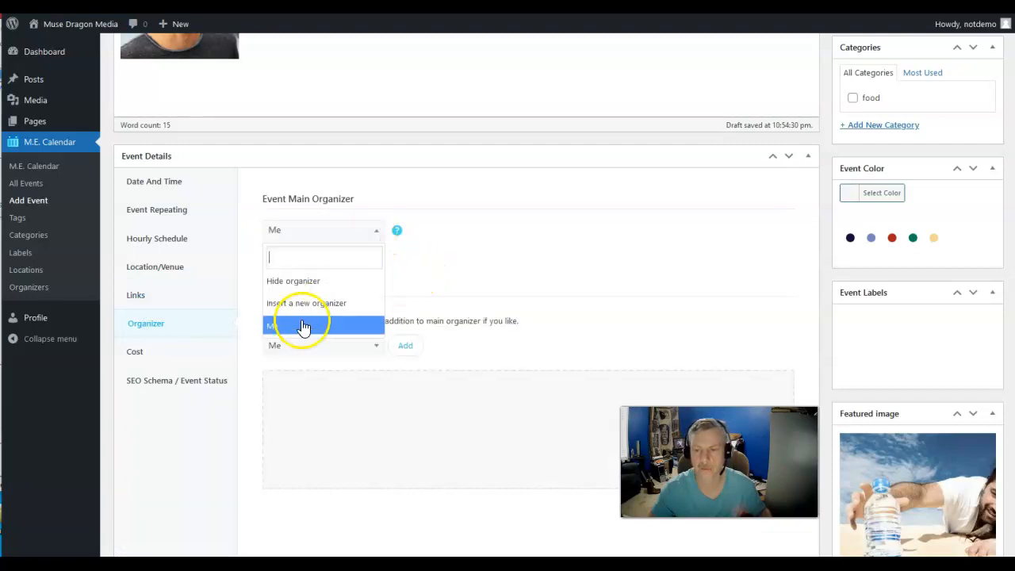
left_click(295, 326)
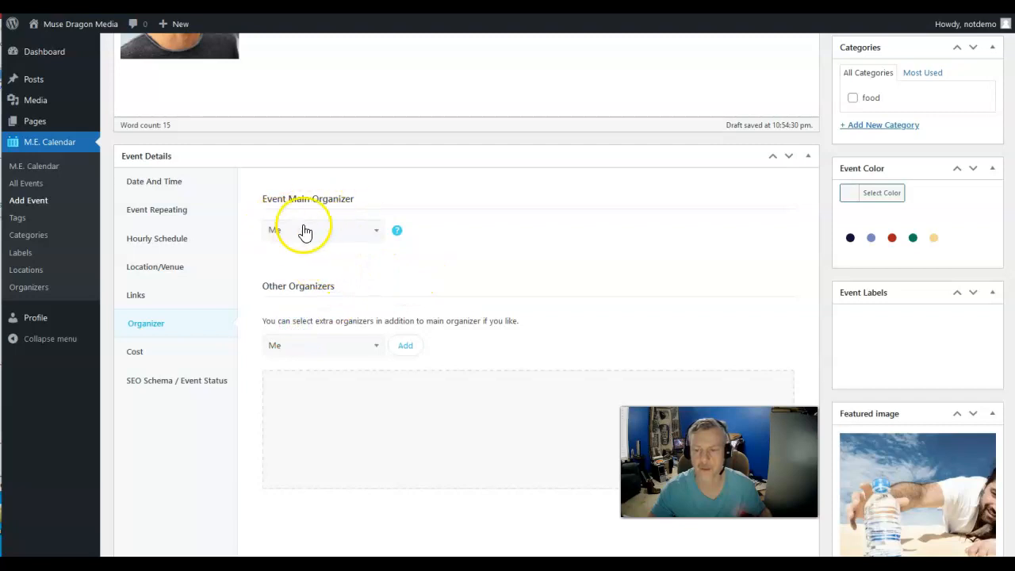
- Review the event's cost setting and its SEO schema and event status options
left_click(128, 353)
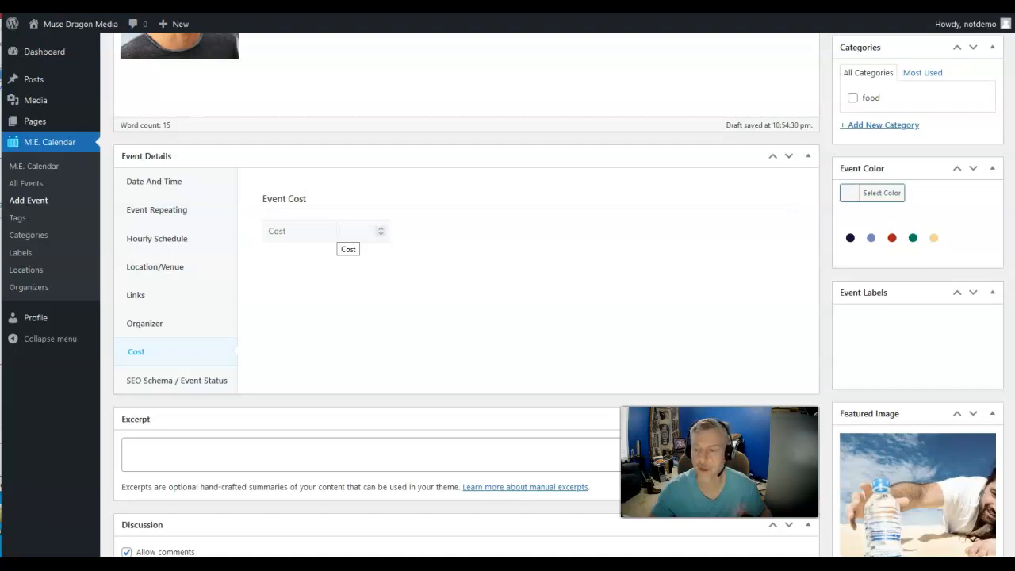
left_click(168, 381)
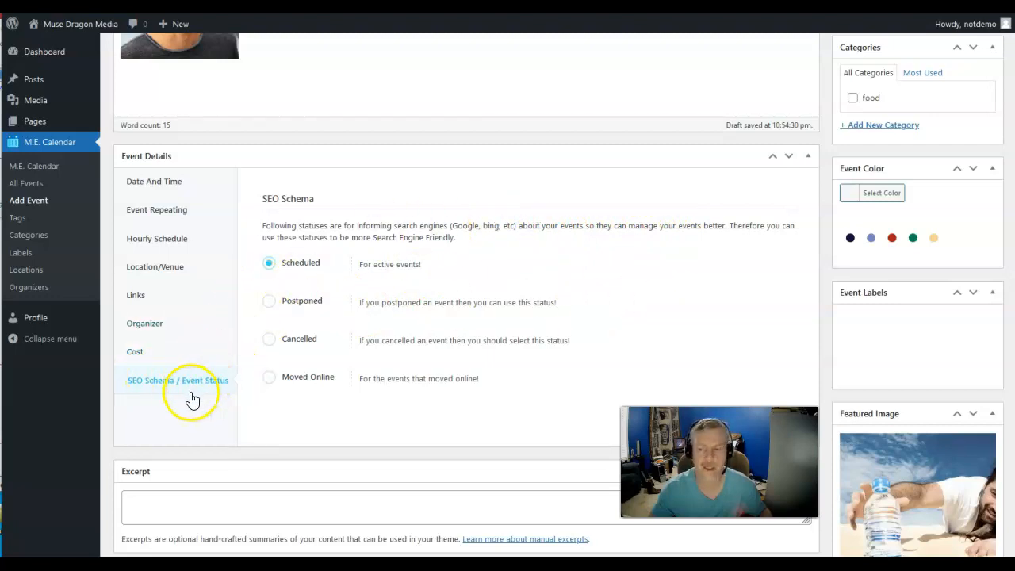
scroll(428, 297, "up", 4)
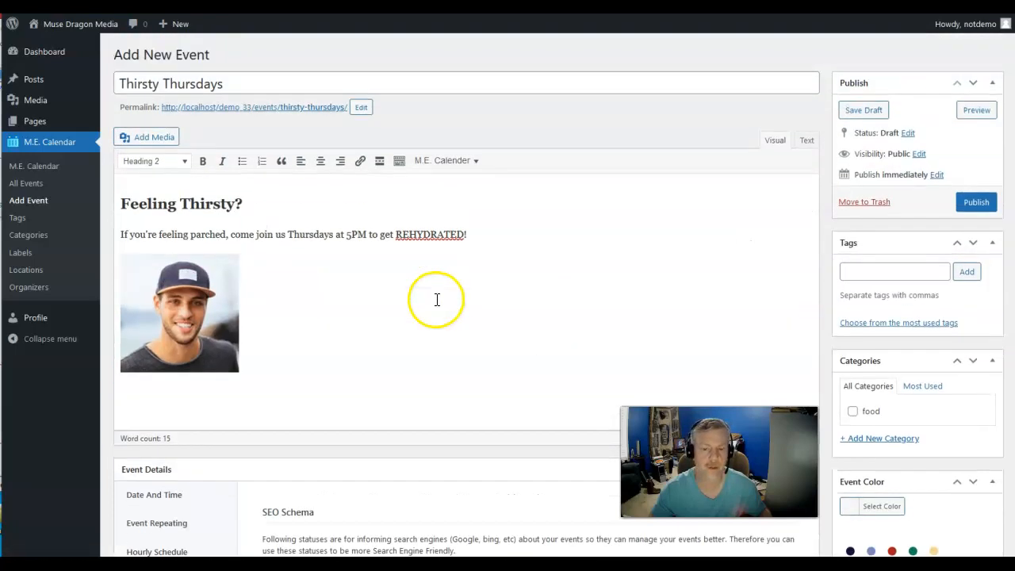
scroll(436, 299, "down", 1)
scroll(485, 358, "up", 1)
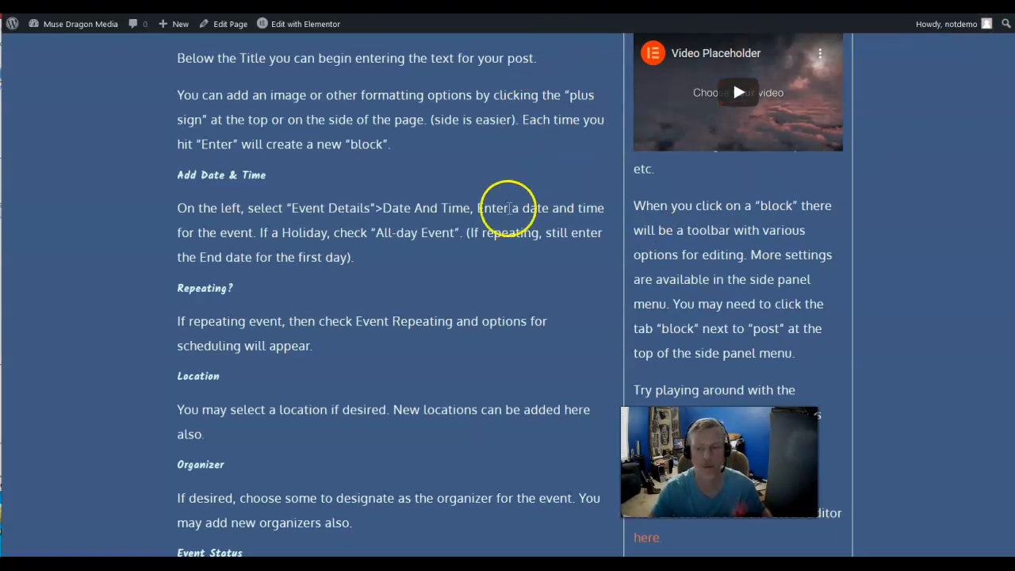
- Read the help page's instructions on location, organizer, event status, publish date, categories and color
scroll(487, 226, "down", 1)
scroll(248, 232, "down", 4)
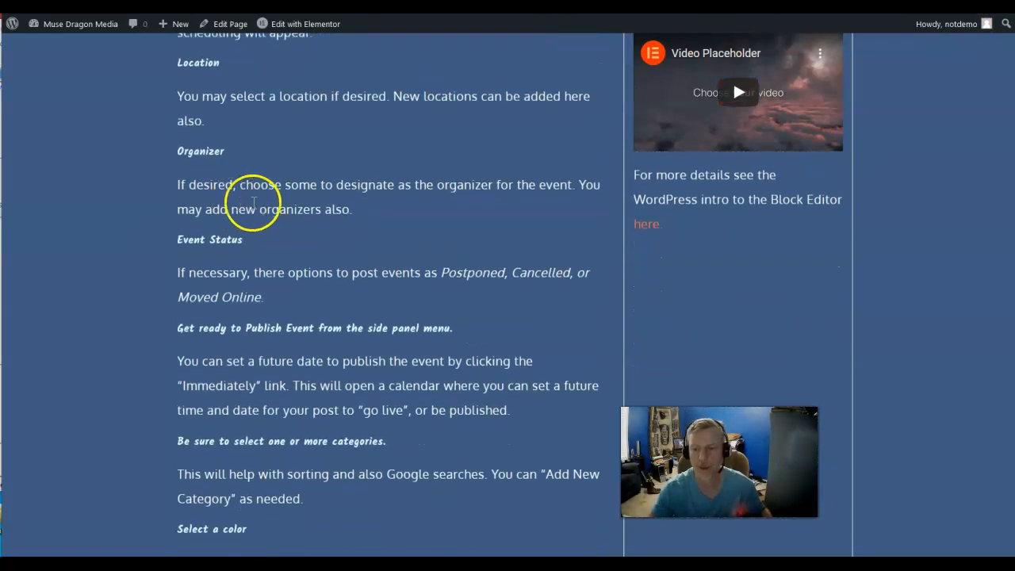
scroll(253, 201, "down", 1)
scroll(319, 215, "down", 1)
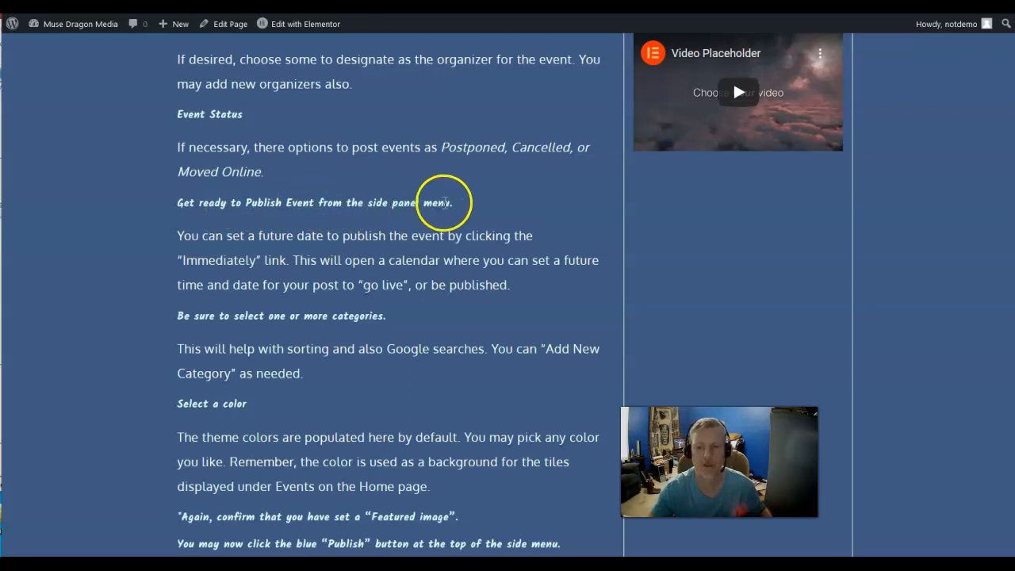
scroll(386, 230, "down", 1)
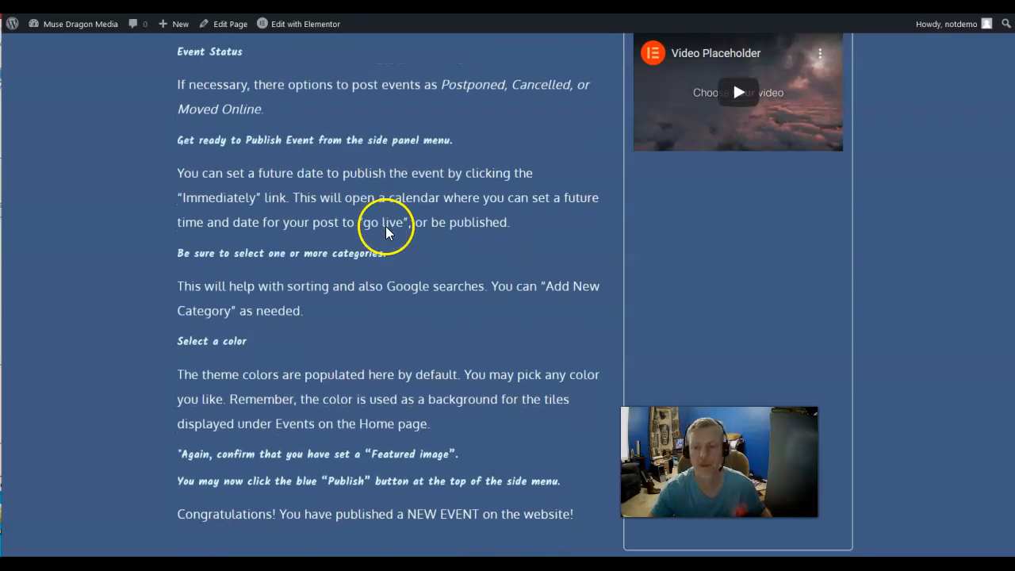
scroll(386, 230, "down", 1)
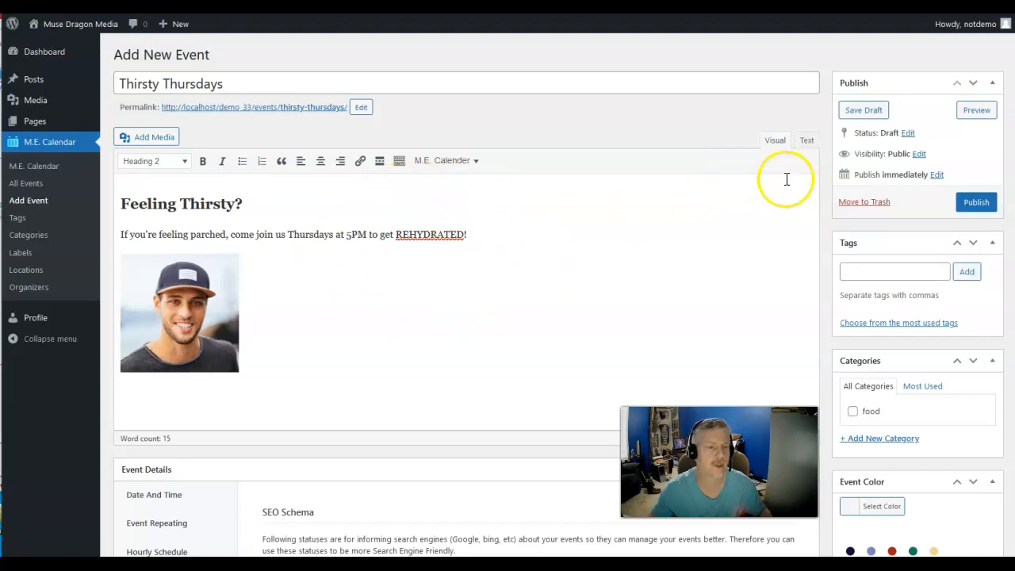
left_click(937, 175)
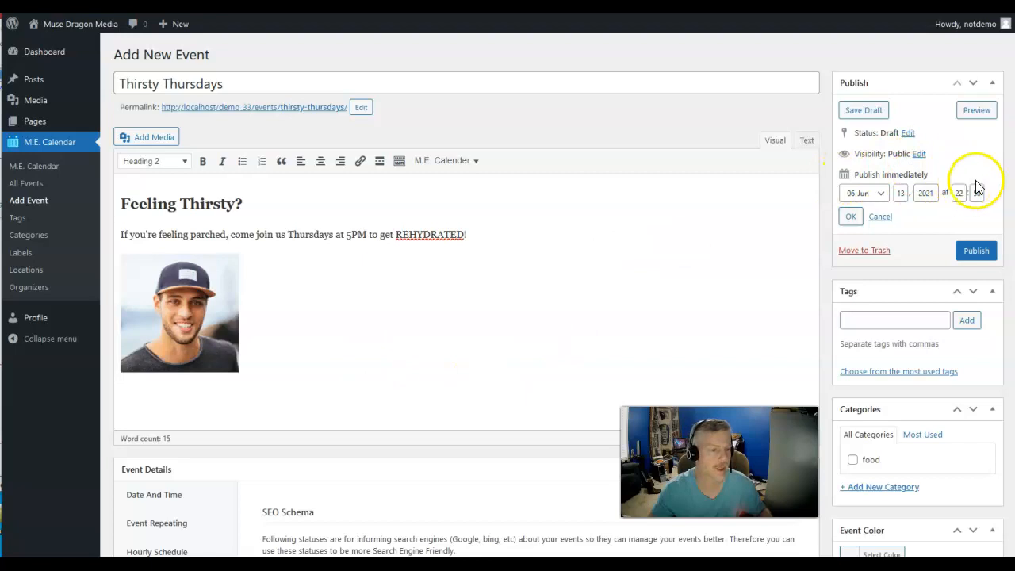
scroll(870, 155, "down", 2)
scroll(890, 229, "up", 2)
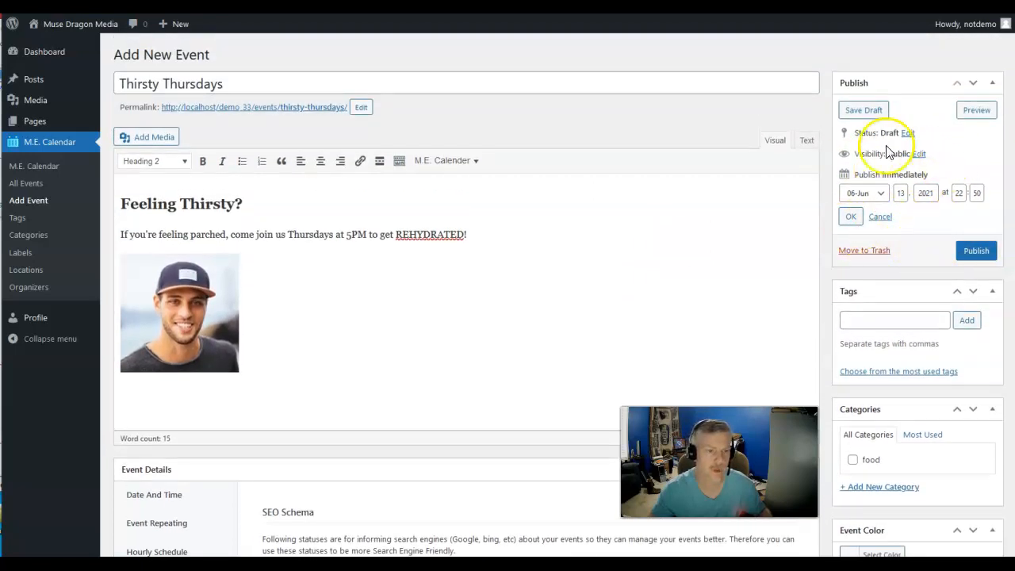
left_click(882, 217)
- Add a new event category named "thirsty" and assign it to the event
scroll(903, 199, "down", 1)
scroll(897, 201, "down", 2)
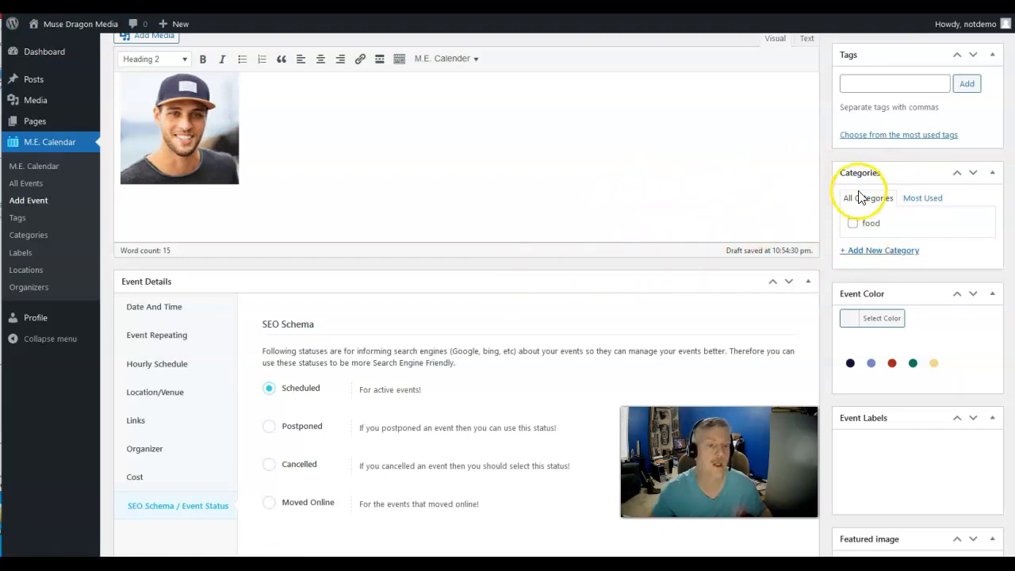
left_click(881, 252)
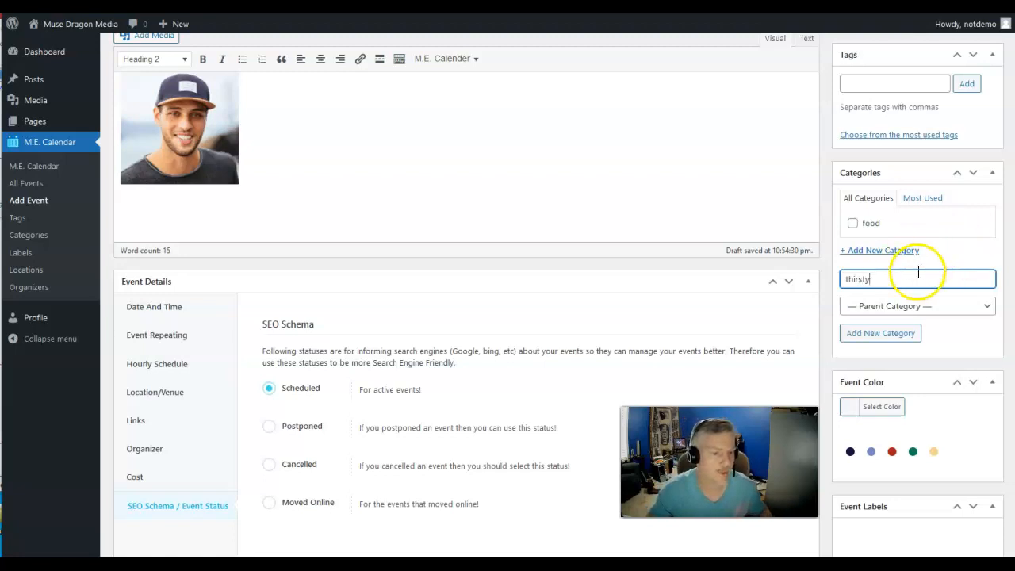
left_click(880, 333)
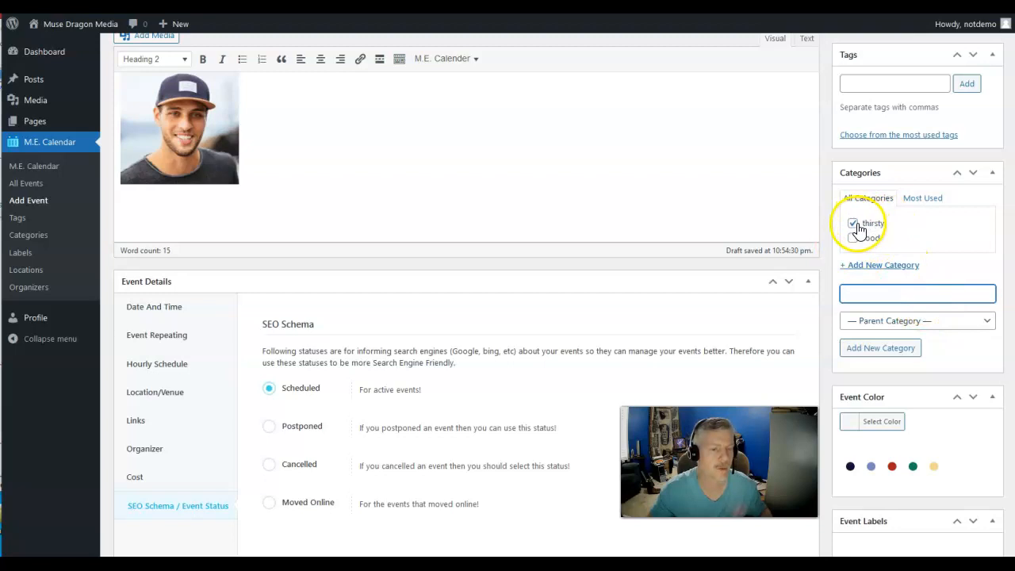
- Set the event's color to the light blue-violet theme swatch
scroll(932, 218, "down", 3)
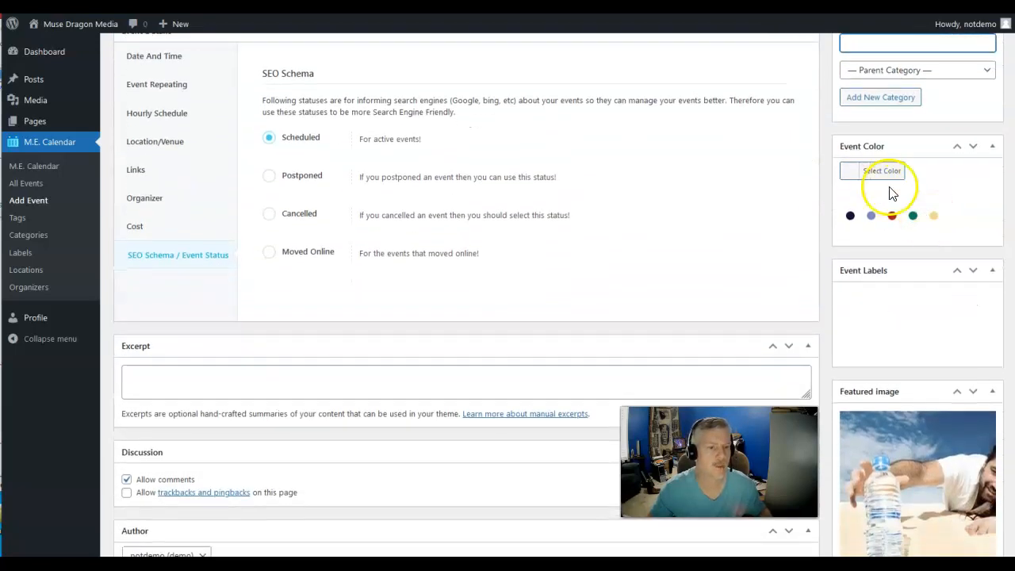
scroll(932, 226, "up", 2)
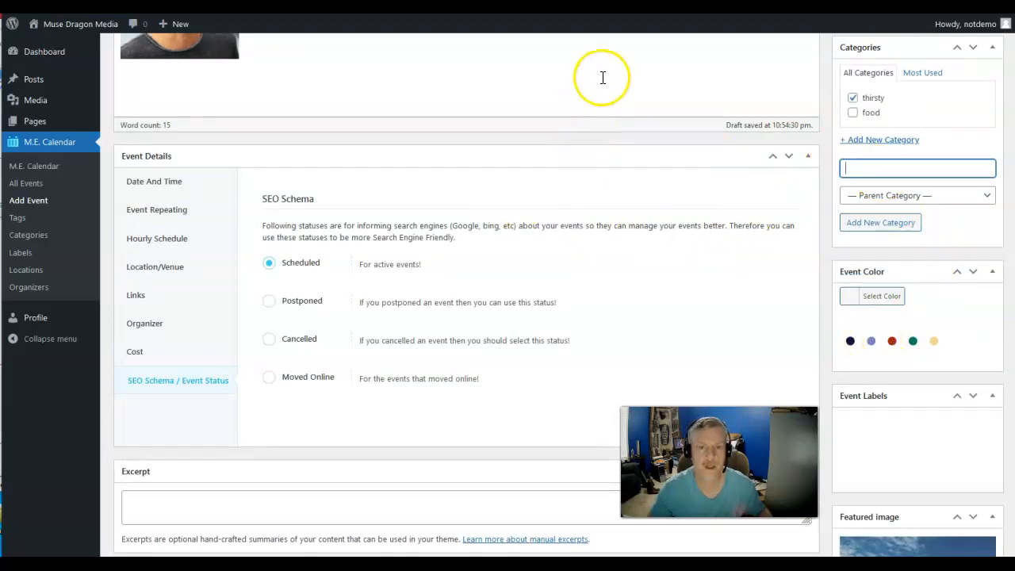
left_click(870, 342)
left_click(894, 300)
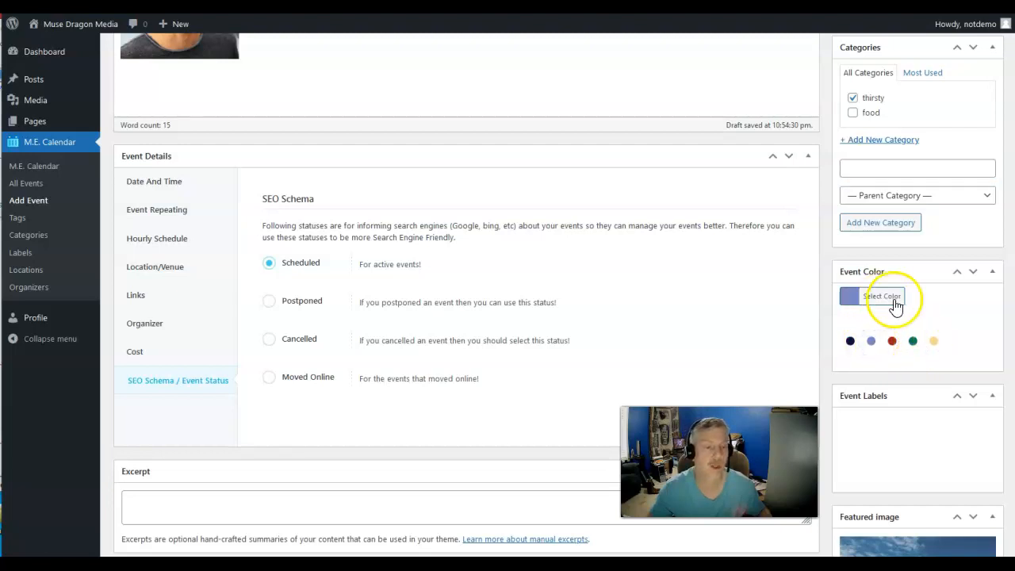
- Disable comments in the event's discussion settings
scroll(887, 319, "down", 3)
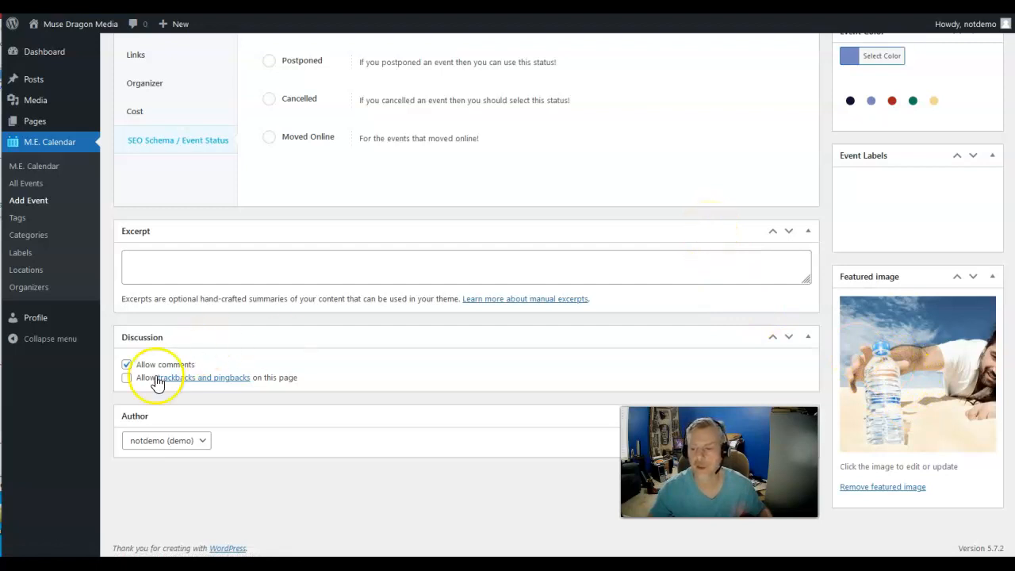
left_click(128, 364)
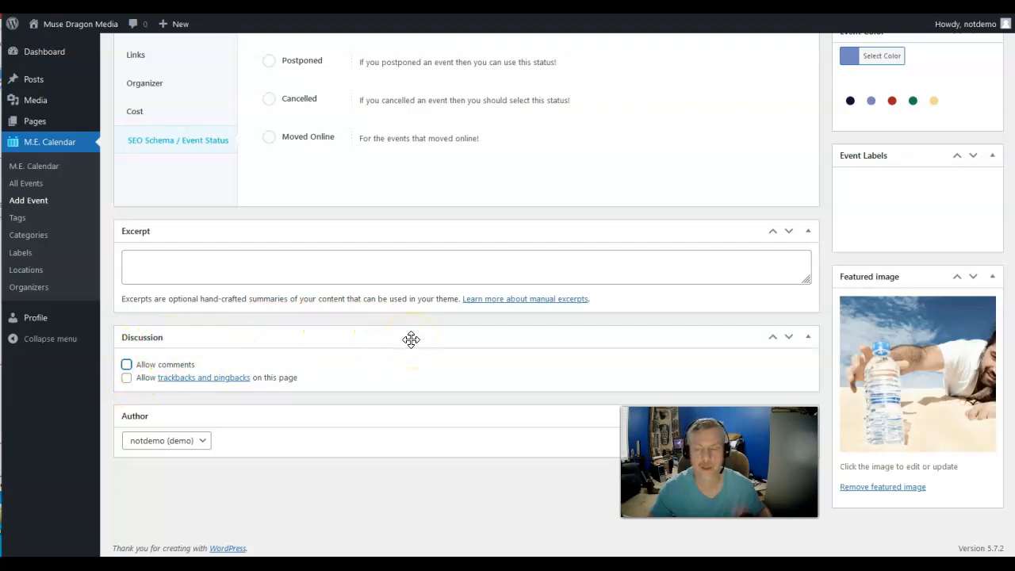
scroll(410, 339, "up", 1)
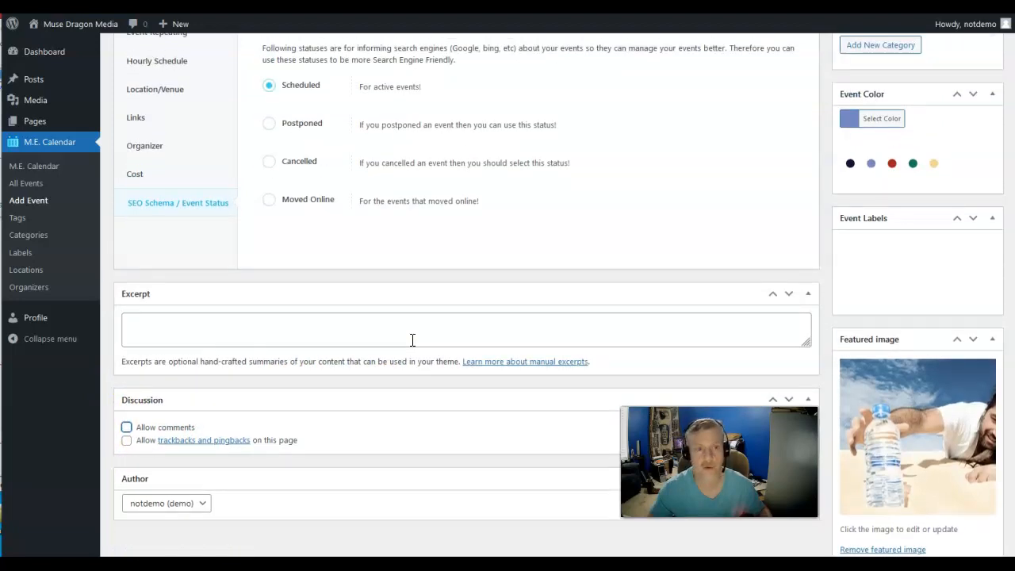
left_click(128, 428)
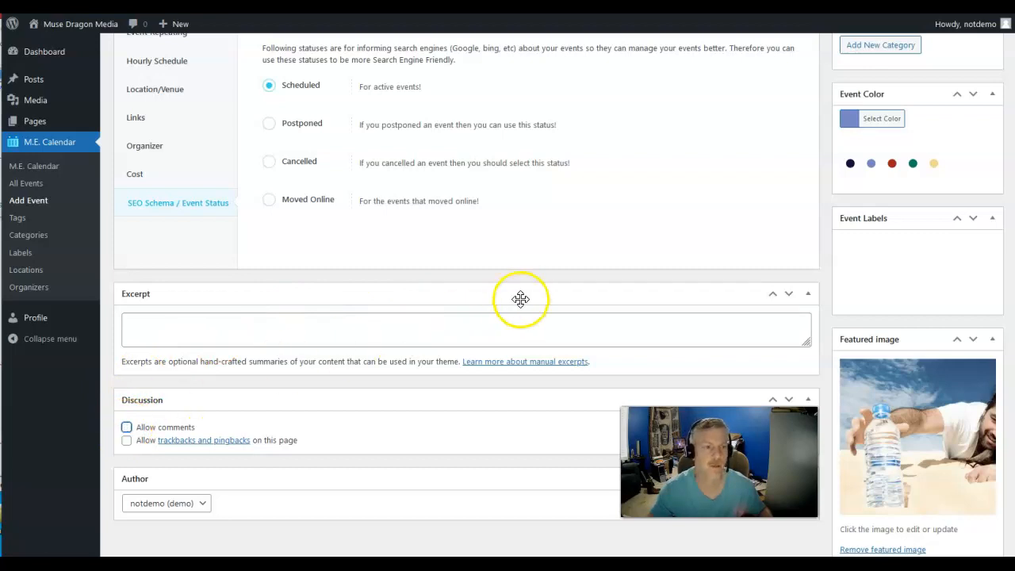
- Check over the event's settings and publish the Thirsty Thursdays event
scroll(643, 270, "up", 6)
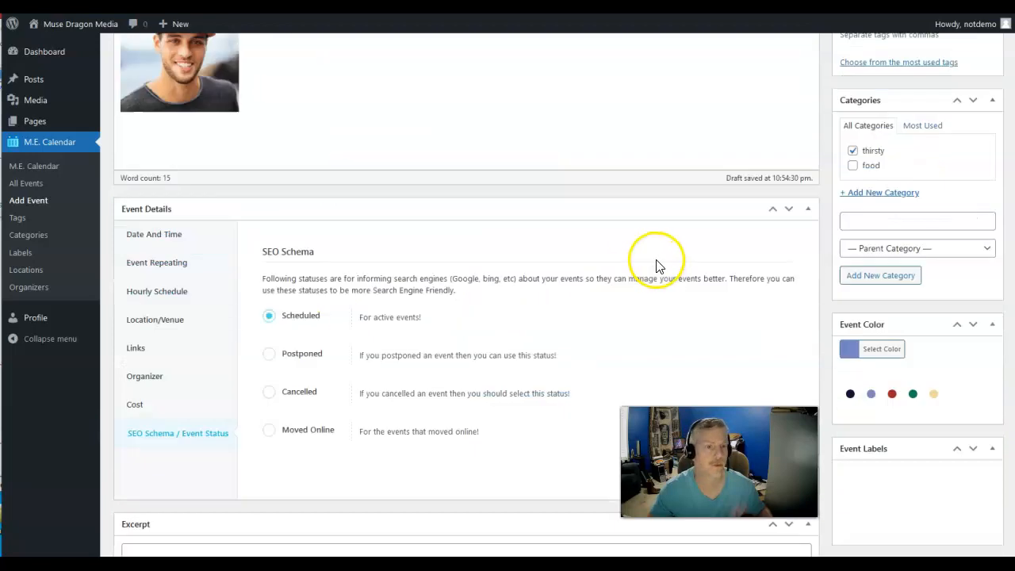
scroll(481, 315, "down", 10)
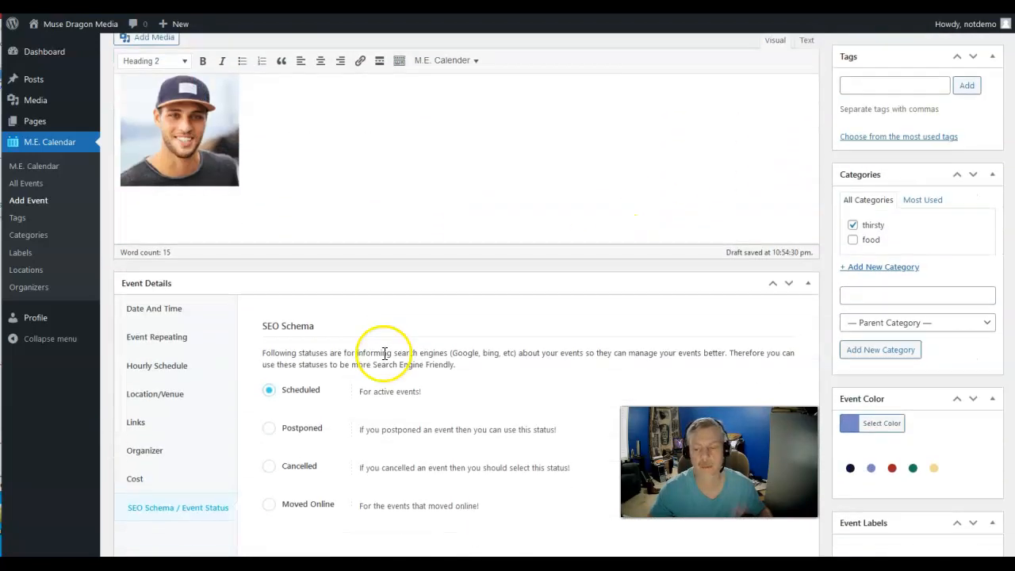
scroll(509, 289, "up", 10)
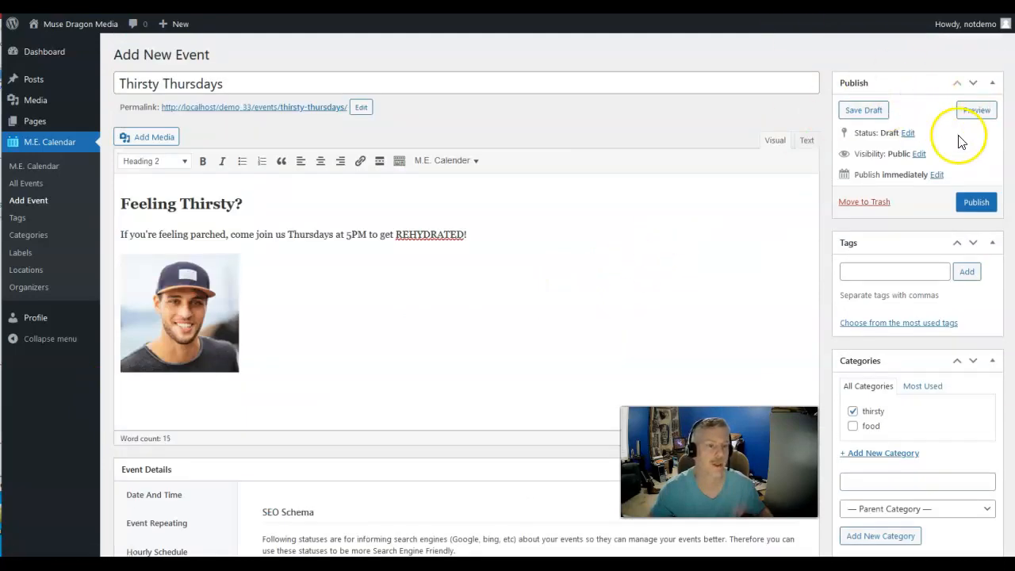
left_click(975, 203)
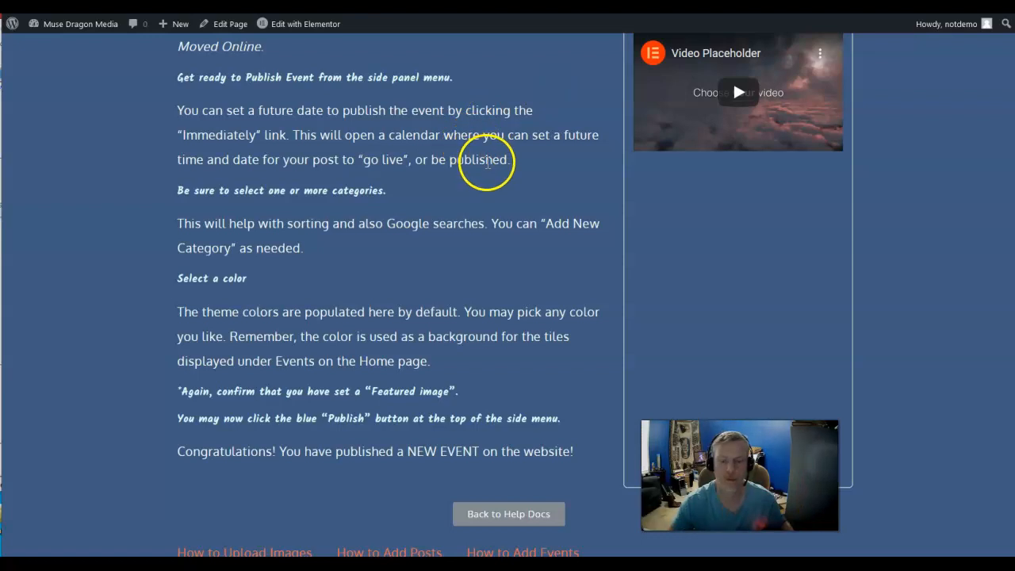
- Leave the How to Add Events help page for the dashboard and visit the site's home page
scroll(486, 158, "up", 20)
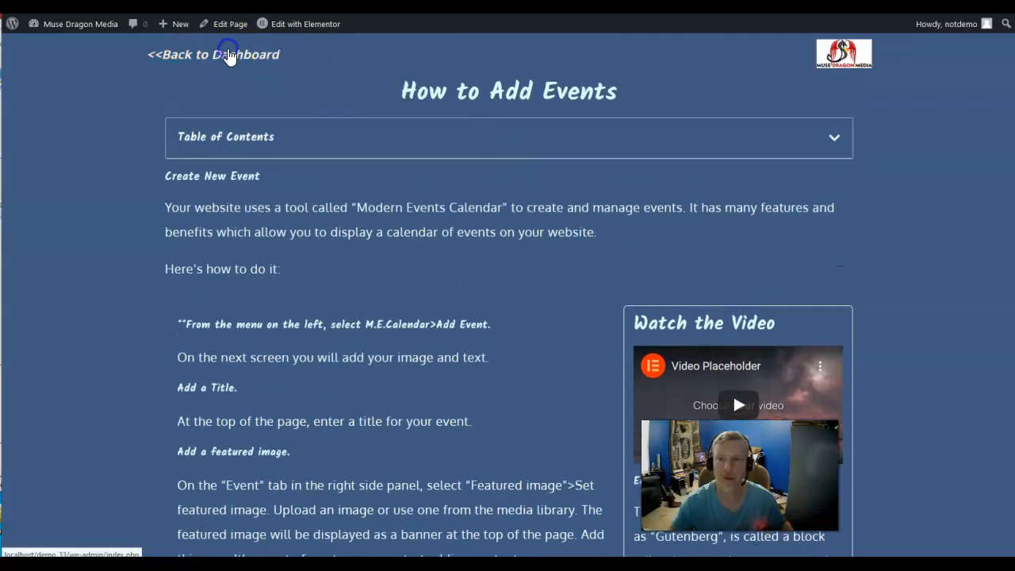
left_click(228, 56)
mouse_move(74, 26)
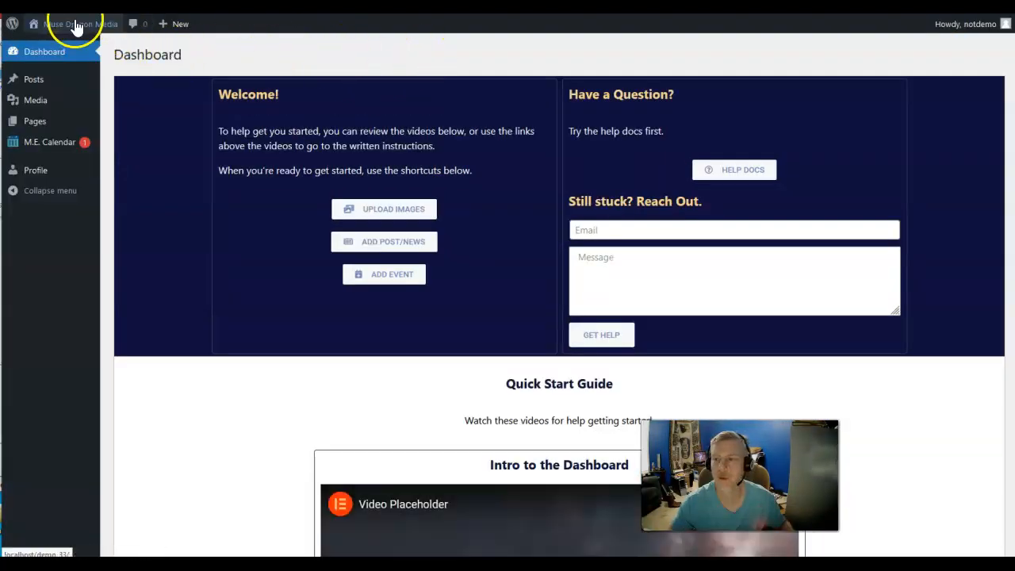
left_click(55, 48)
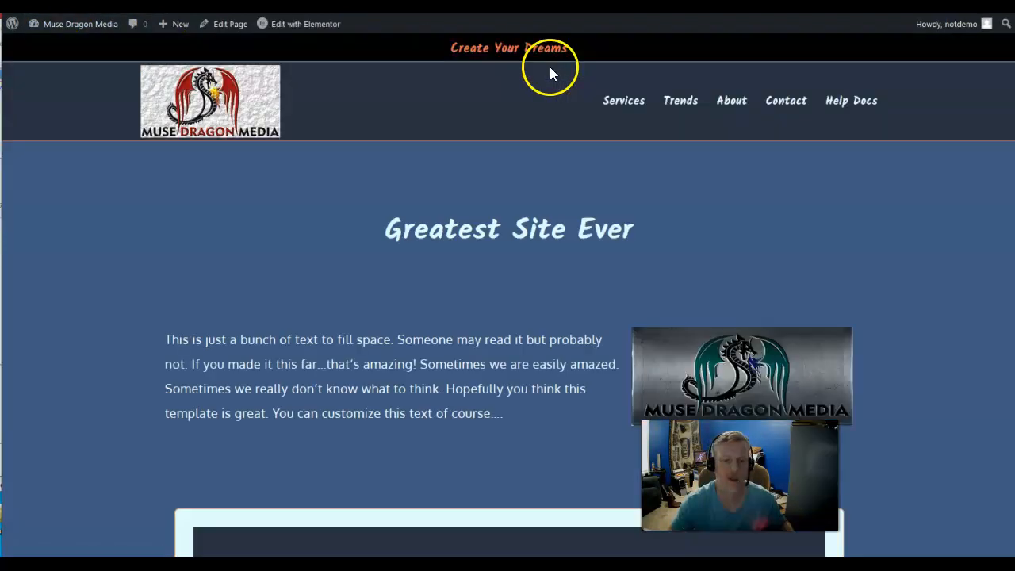
- Find the home page's Events section and examine the Thirsty Thursdays tile among the listed events
scroll(577, 125, "down", 15)
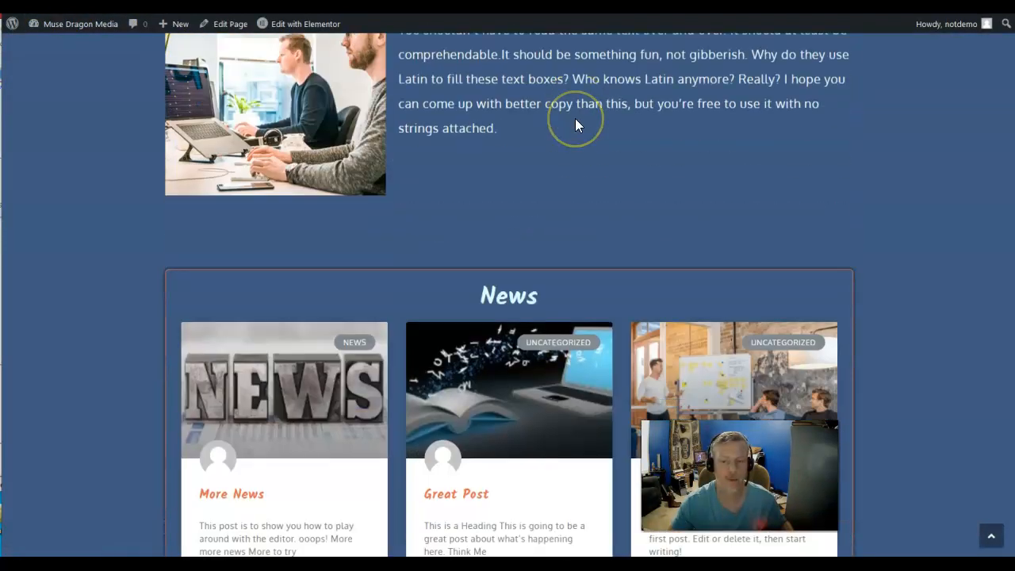
scroll(578, 125, "down", 4)
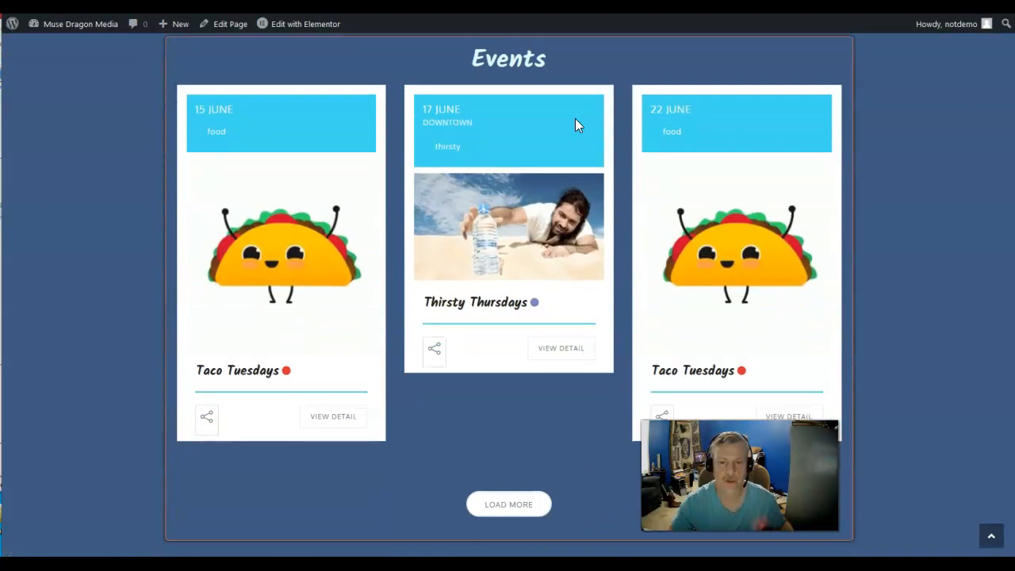
scroll(591, 256, "down", 1)
scroll(592, 257, "up", 1)
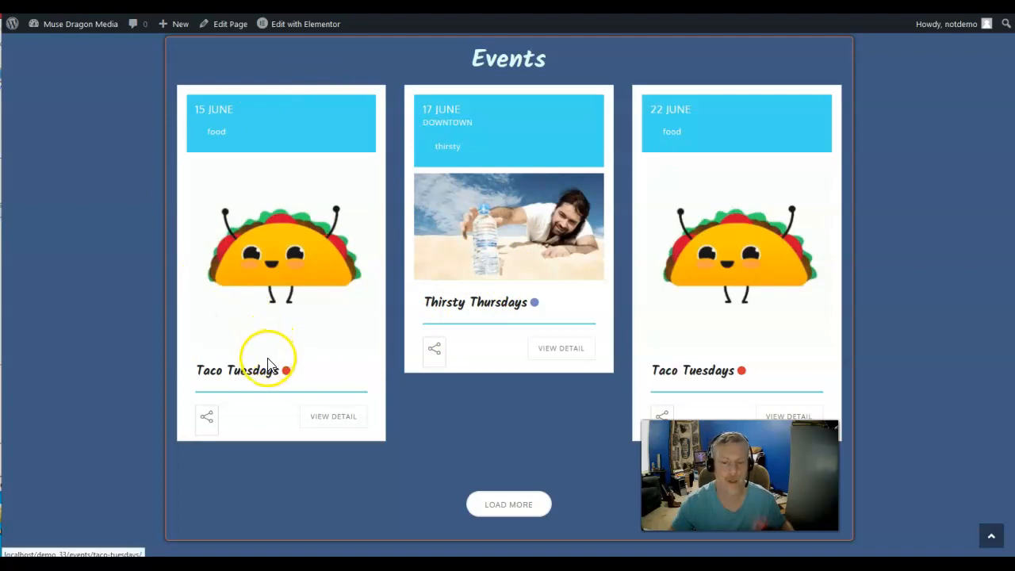
- Open the Thirsty Thursdays event from the home page and review its banner, description, date, time and location
left_click(476, 304)
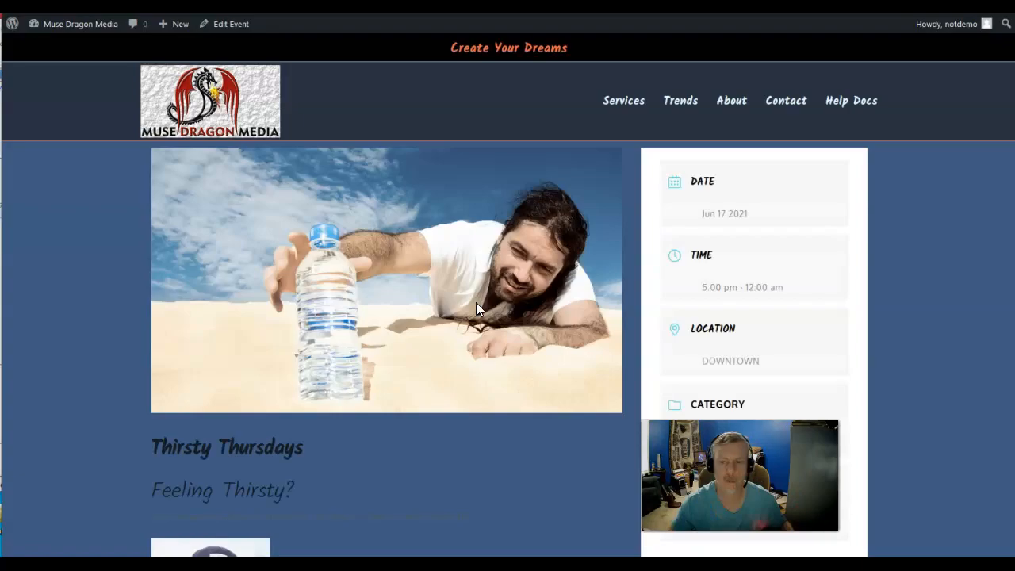
scroll(477, 307, "down", 3)
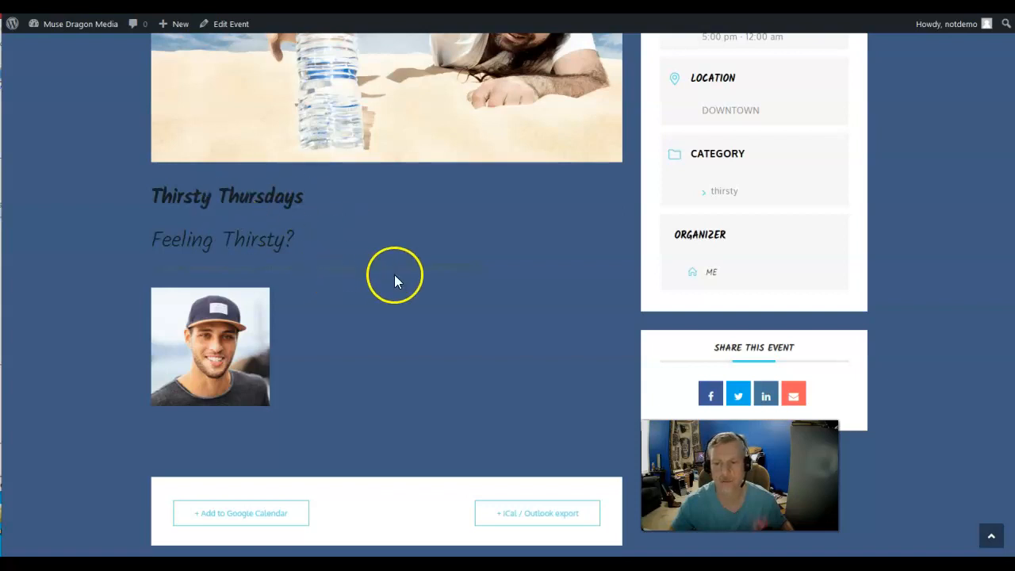
scroll(406, 262, "down", 3)
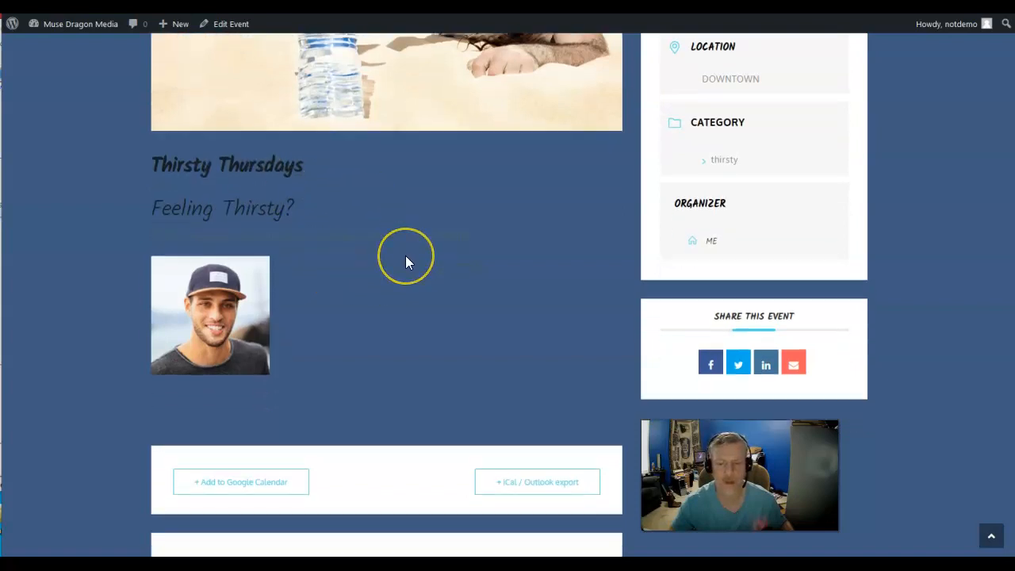
scroll(405, 263, "up", 5)
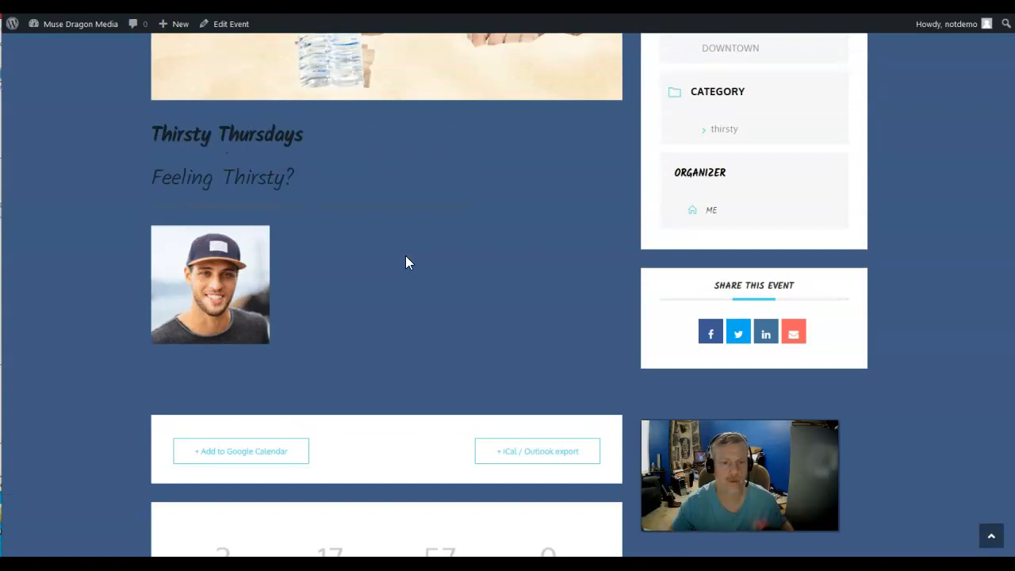
scroll(458, 259, "up", 1)
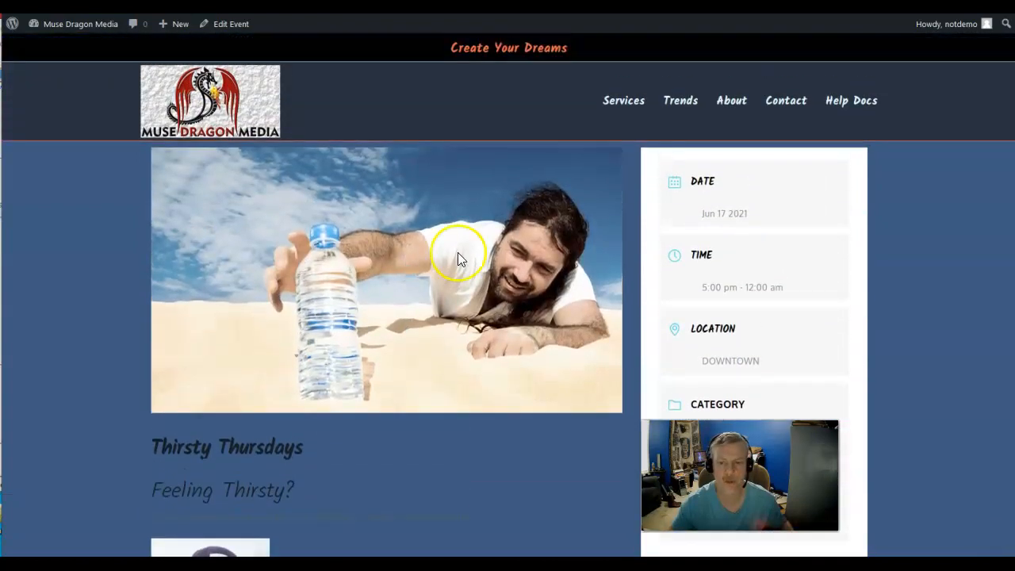
scroll(394, 250, "down", 2)
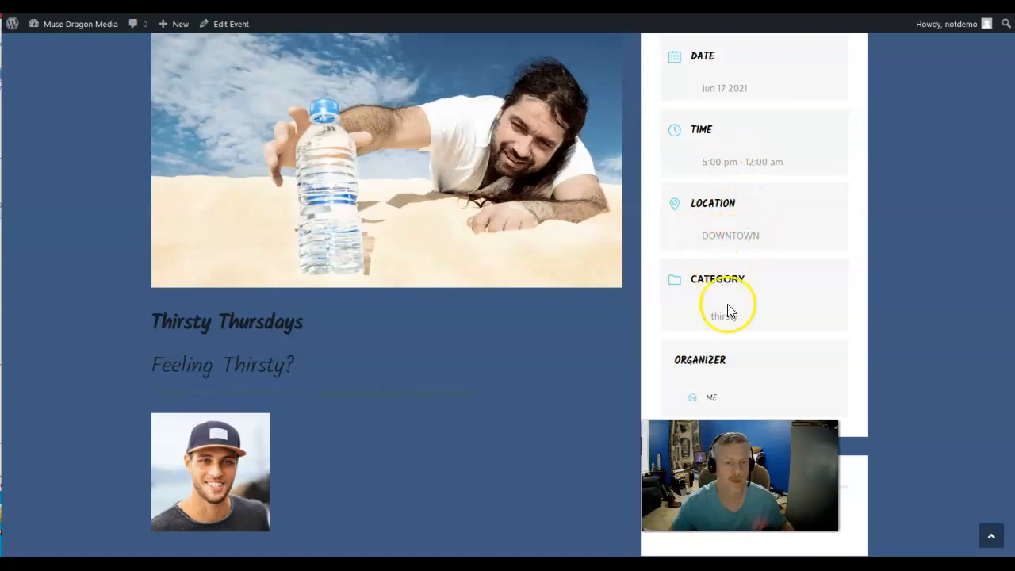
- Examine the event page's sharing links, calendar export options and countdown timer
scroll(773, 291, "down", 2)
scroll(773, 287, "down", 3)
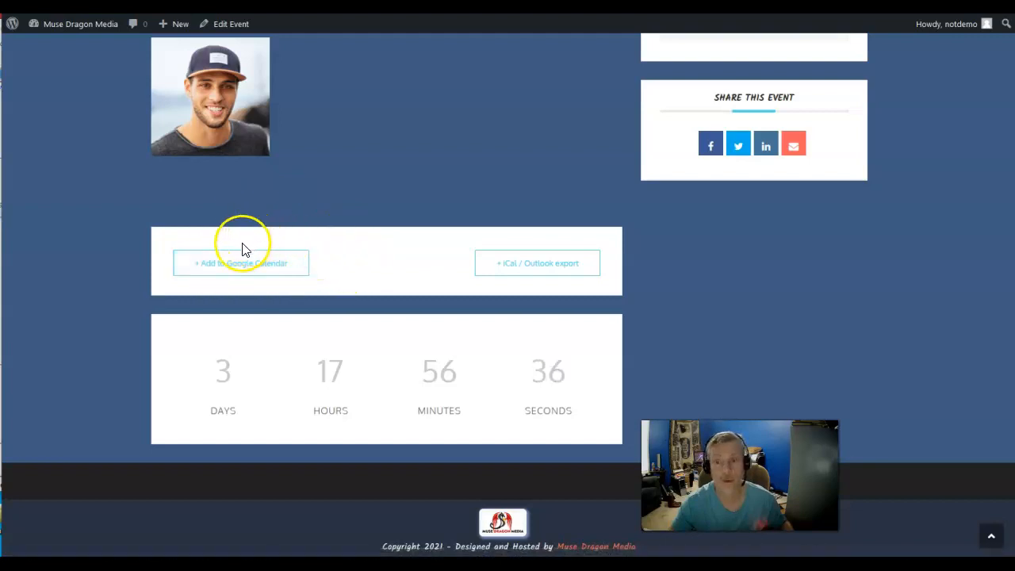
scroll(403, 155, "up", 2)
scroll(405, 177, "down", 1)
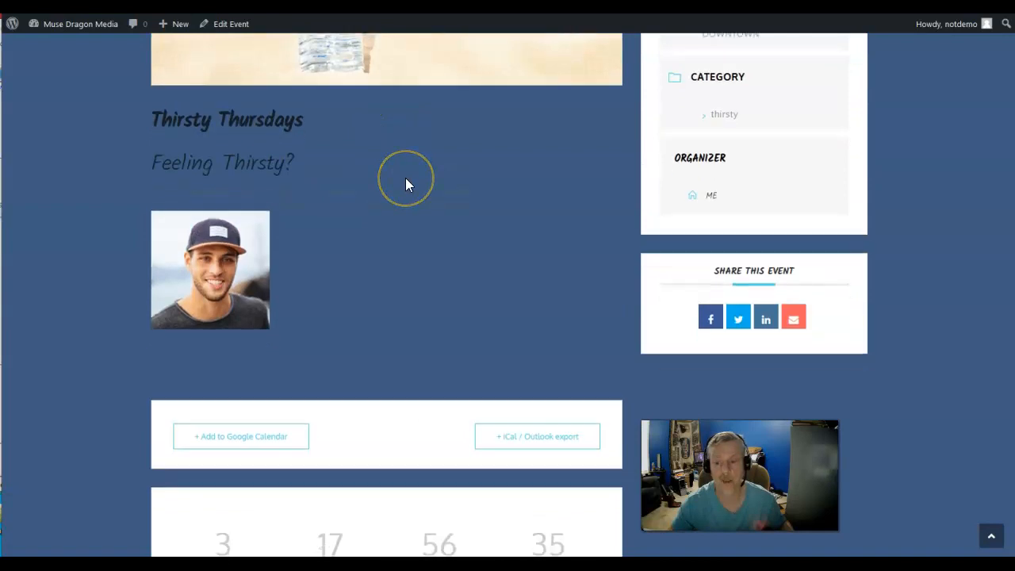
scroll(405, 178, "up", 1)
scroll(347, 355, "down", 2)
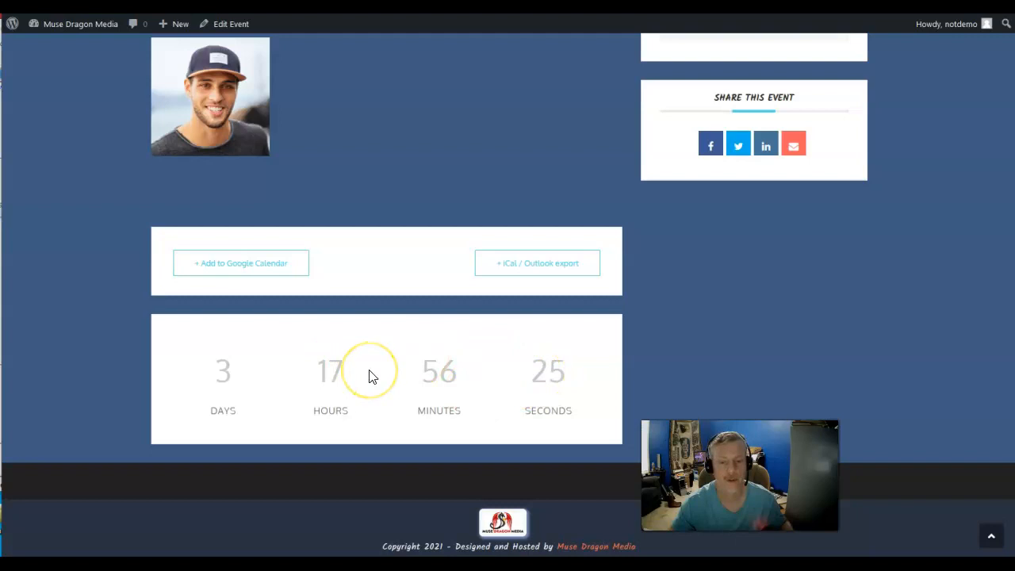
scroll(368, 375, "up", 5)
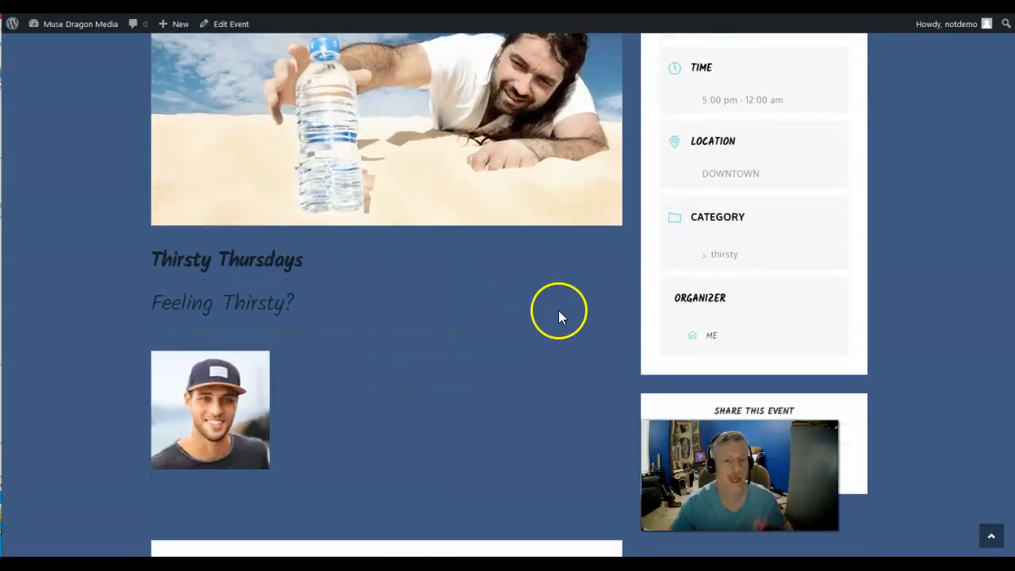
- Open the event's "thirsty" category page and review the weekly Thirsty Thursdays listings by month
left_click(723, 256)
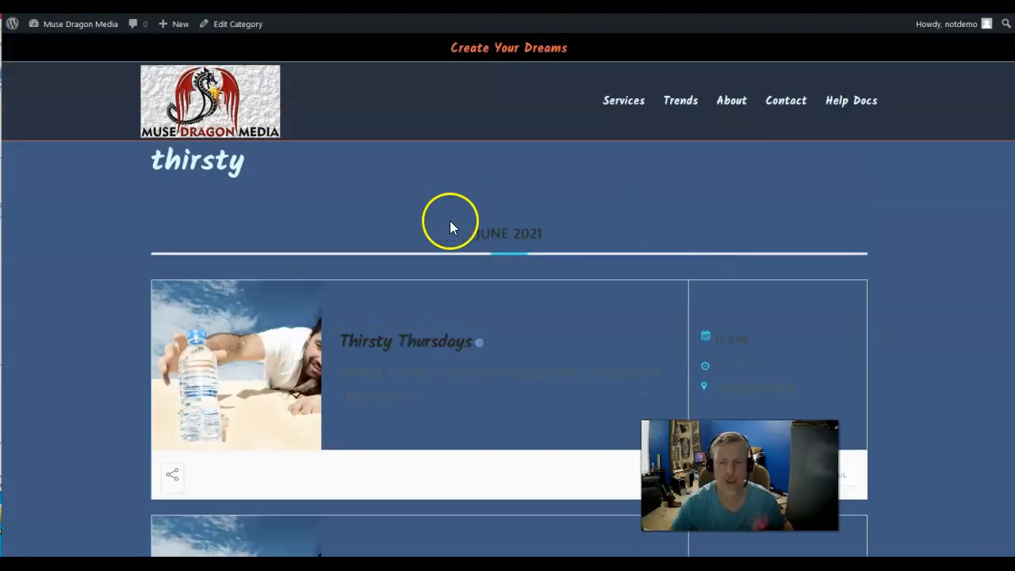
scroll(450, 222, "down", 6)
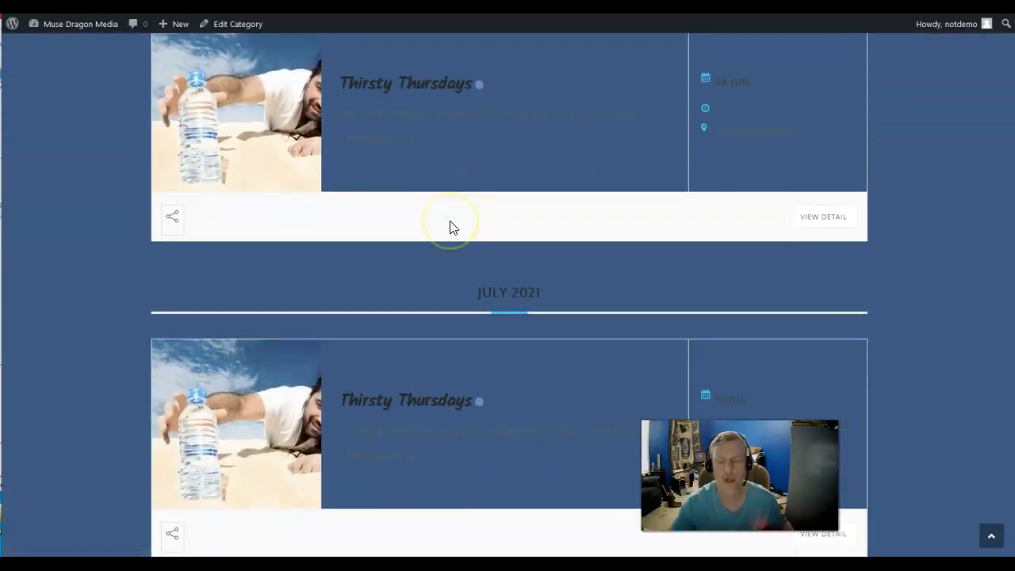
scroll(449, 226, "down", 10)
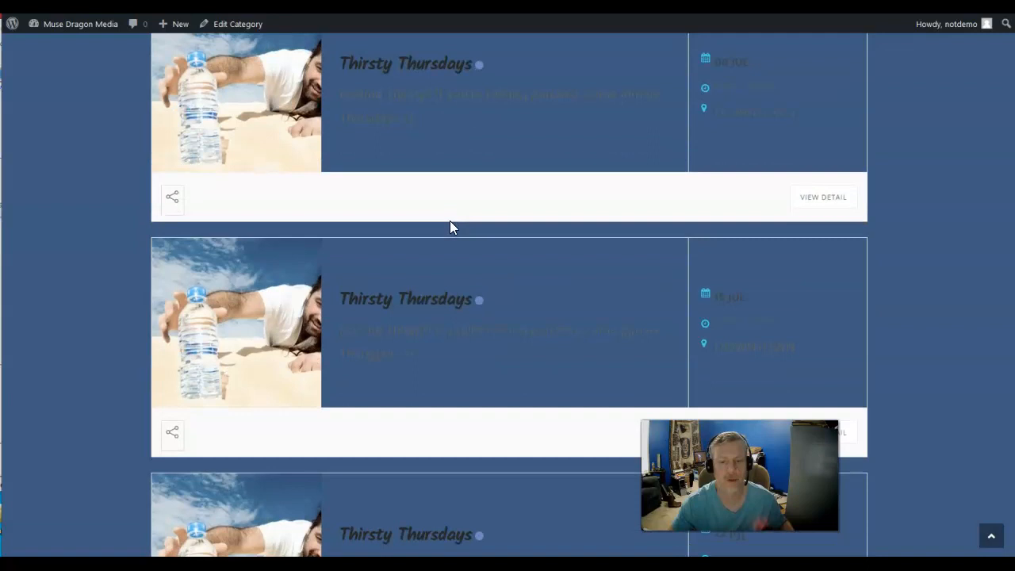
scroll(449, 226, "down", 5)
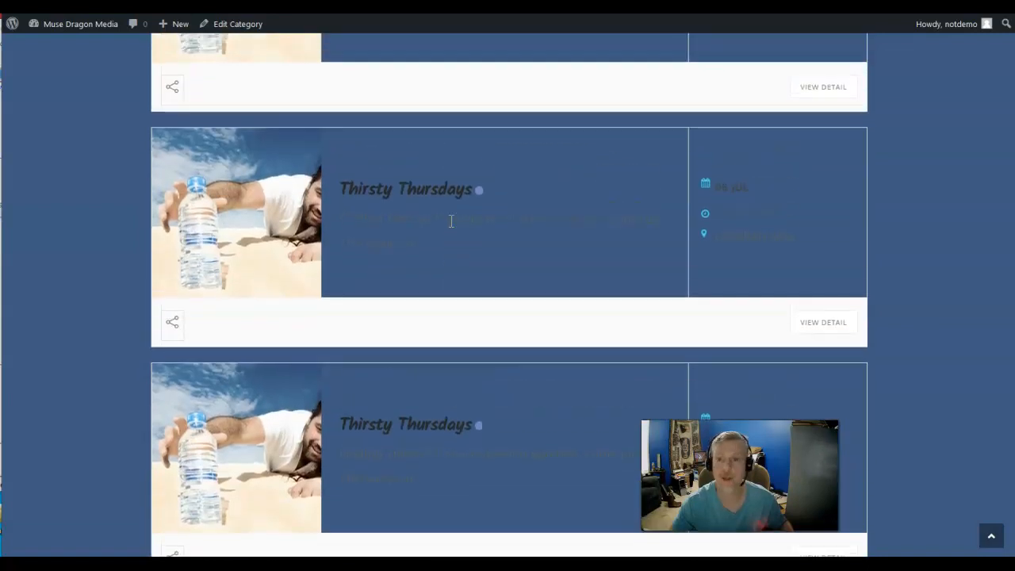
scroll(451, 221, "up", 20)
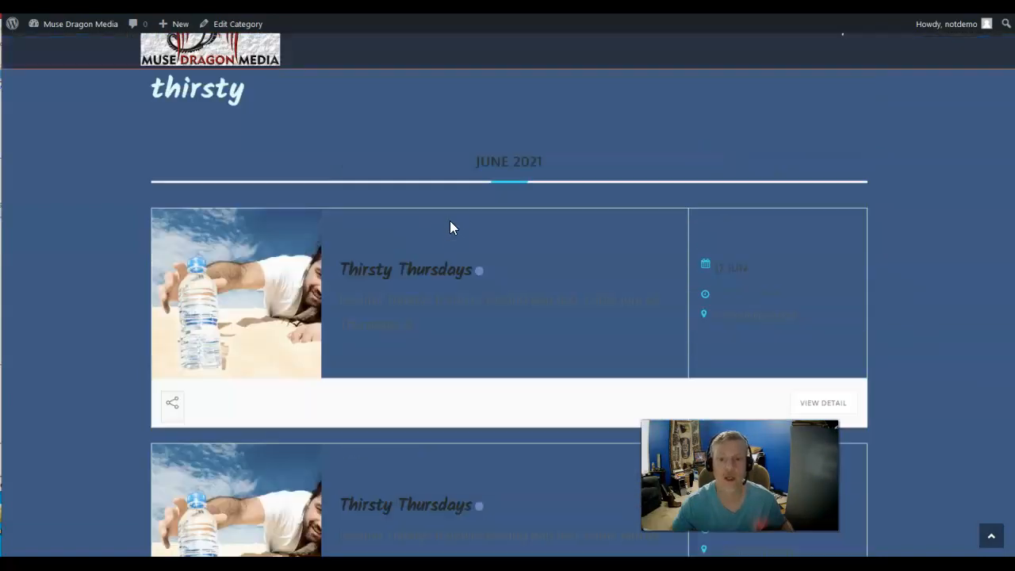
scroll(450, 228, "up", 2)
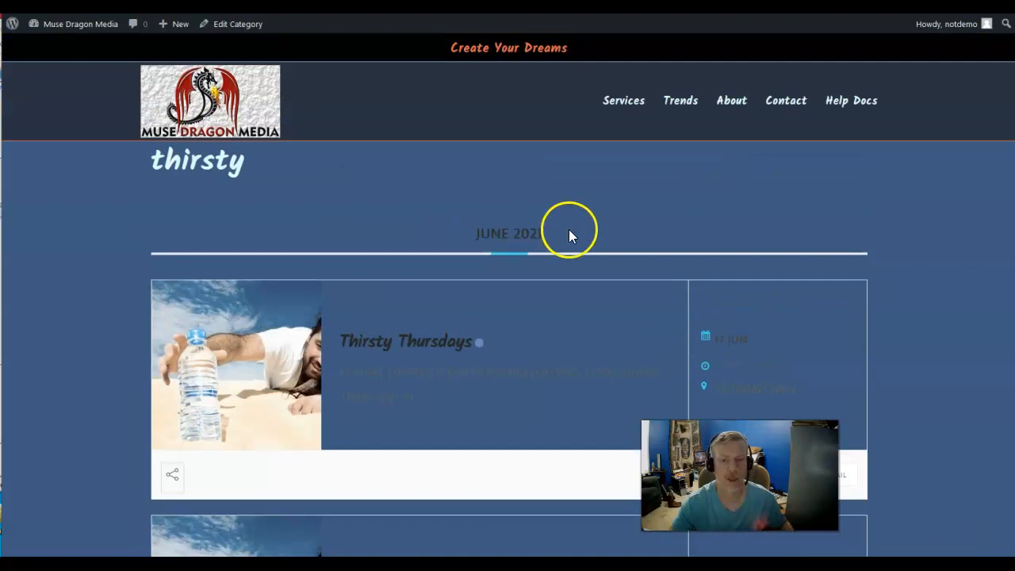
- Open the site's Events archive page at localhost/demo_33/events/
left_click(523, 6)
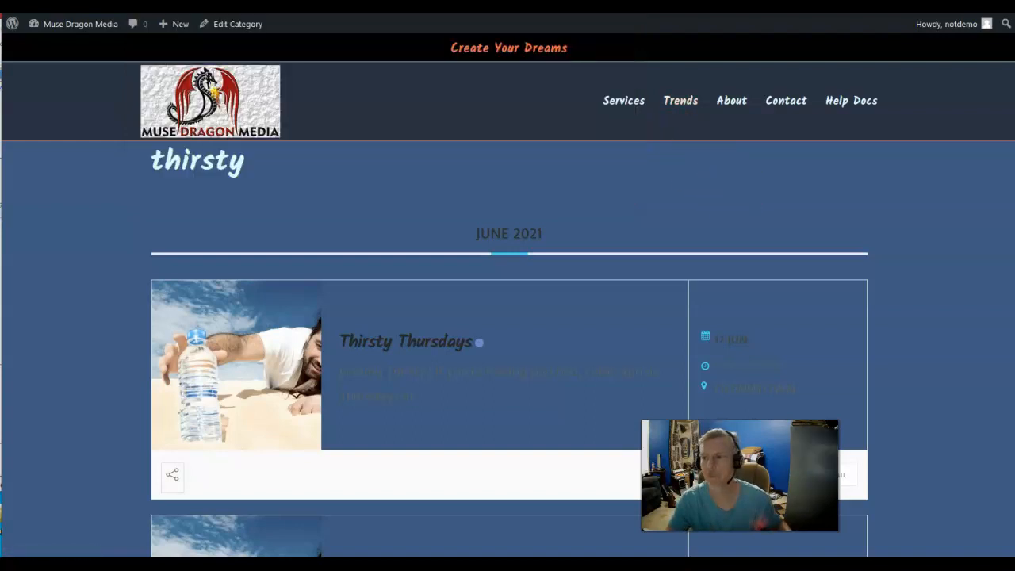
left_click(364, 14)
left_click(408, 7)
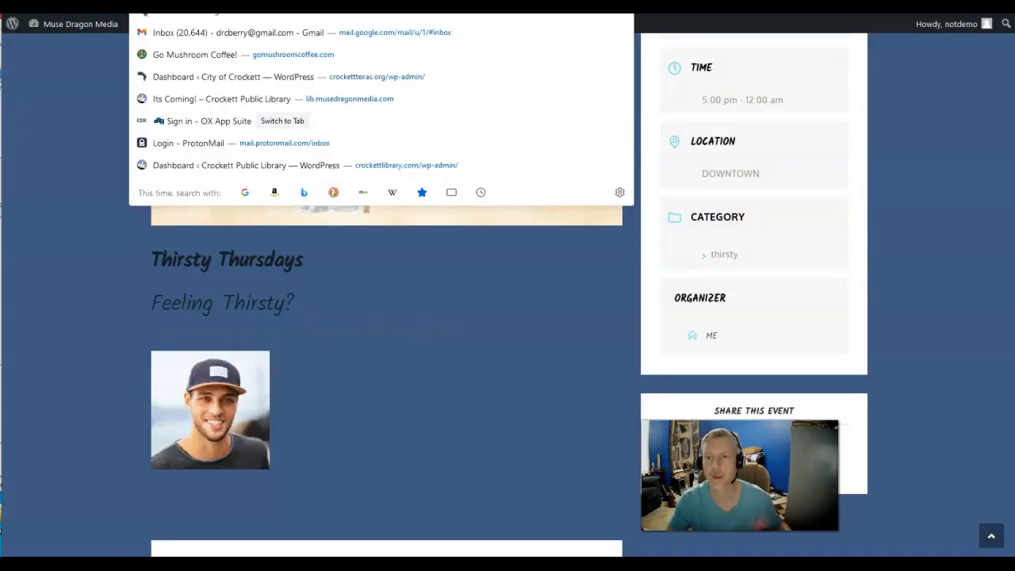
type("m")
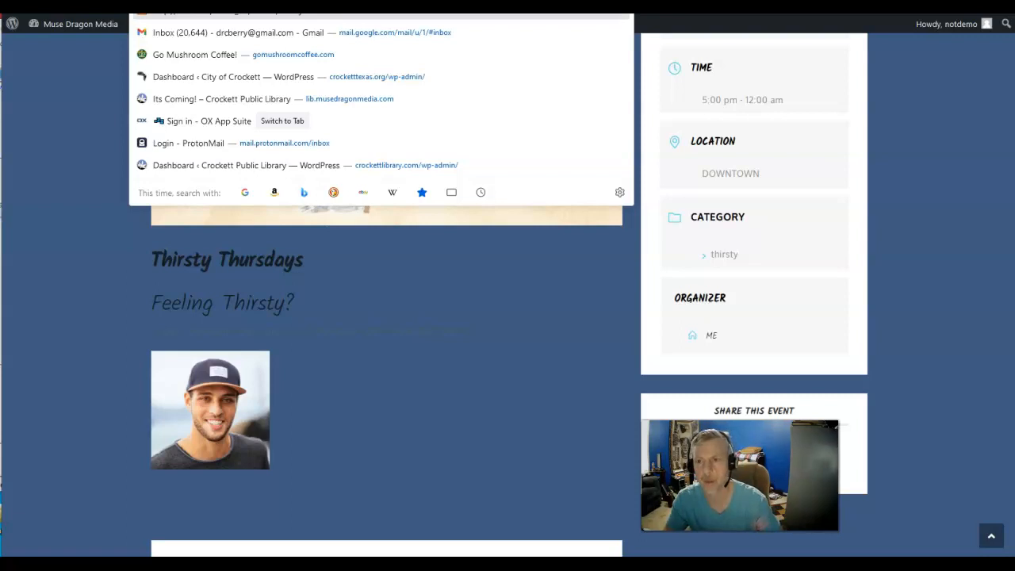
key("BackSpace")
key("BackSpace")
key("BackSpace")
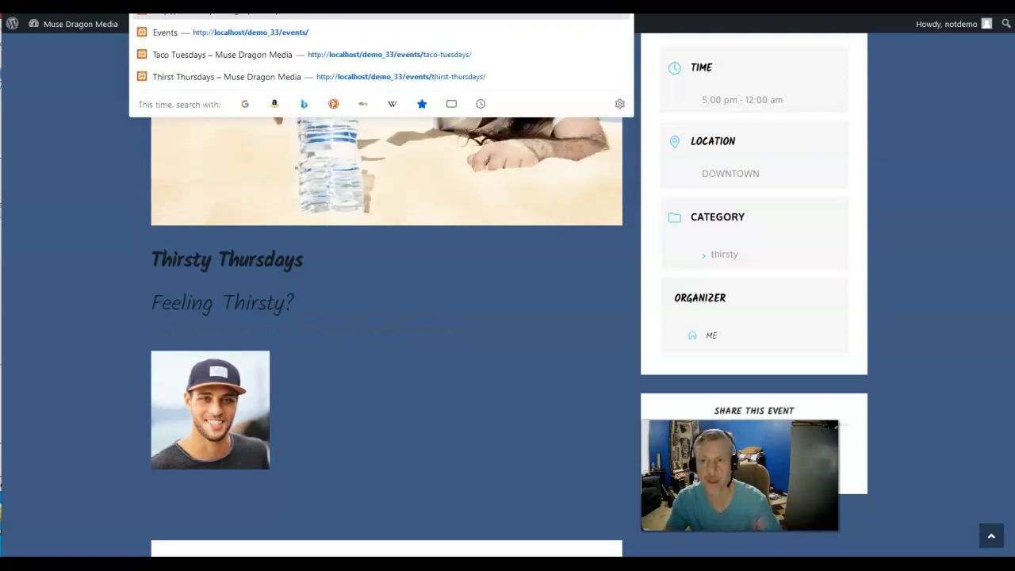
key("Return")
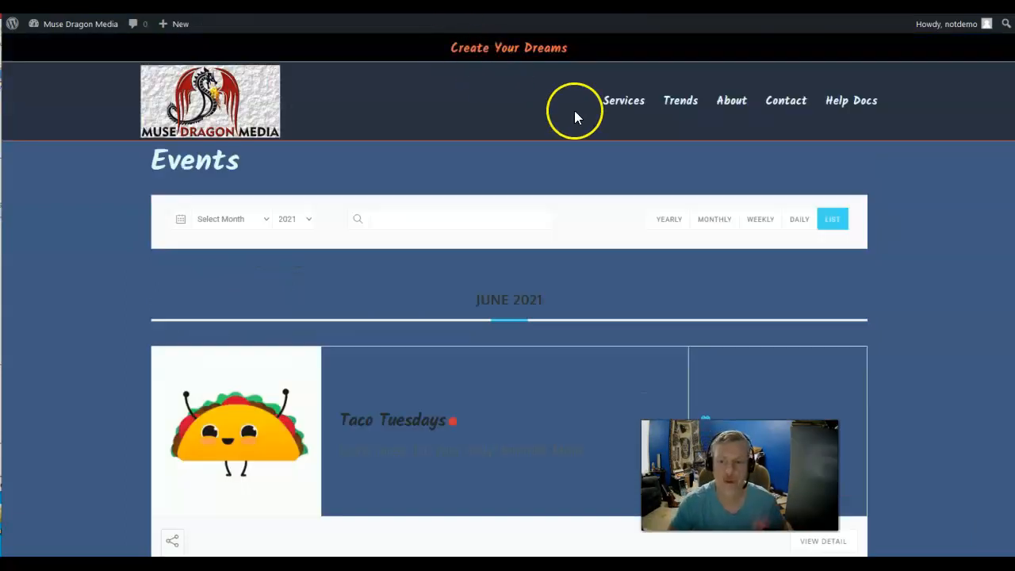
- Review the list view of upcoming events, including the Taco Tuesdays and Thirsty Thursdays entries
scroll(598, 149, "down", 1)
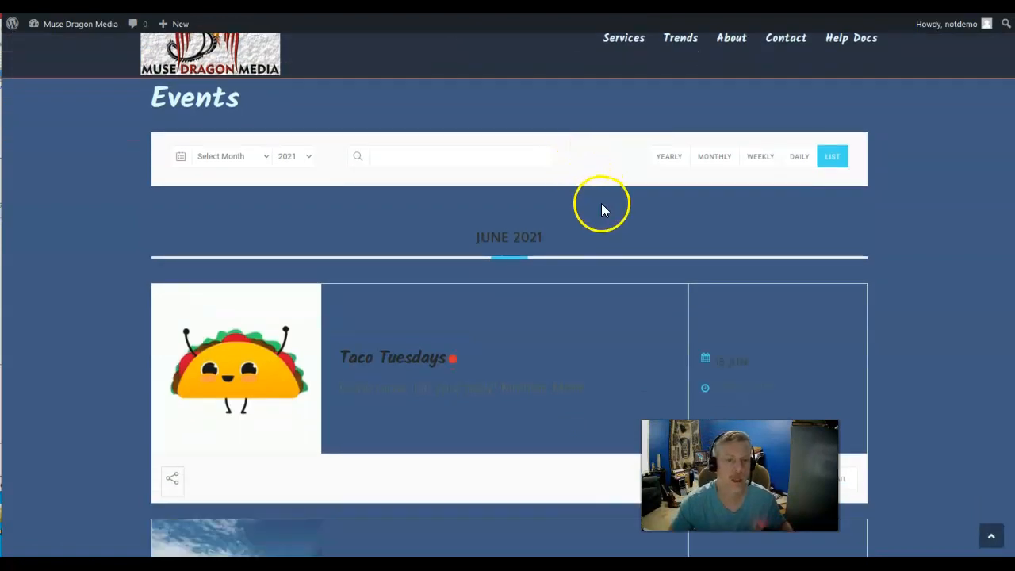
scroll(599, 203, "down", 8)
scroll(574, 203, "up", 7)
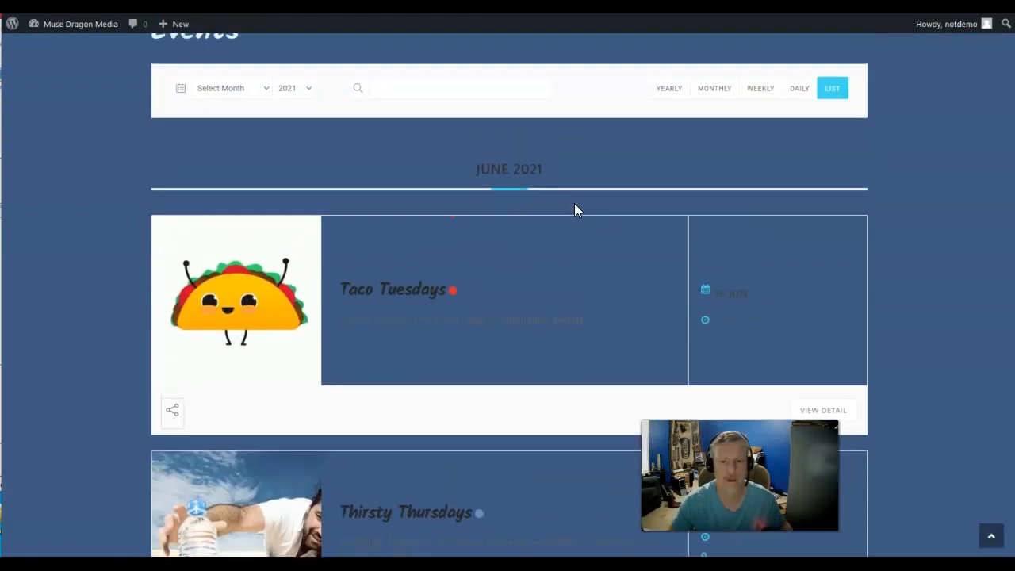
scroll(574, 203, "down", 4)
scroll(574, 203, "up", 6)
left_click(635, 203)
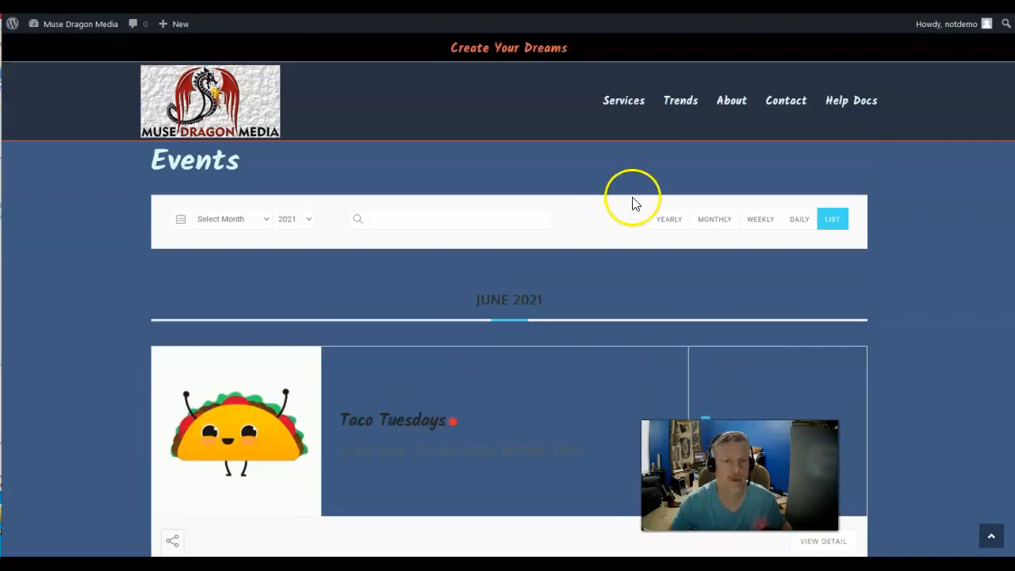
- Compare the monthly and weekly views of the events calendar, ending on the monthly view
left_click(712, 222)
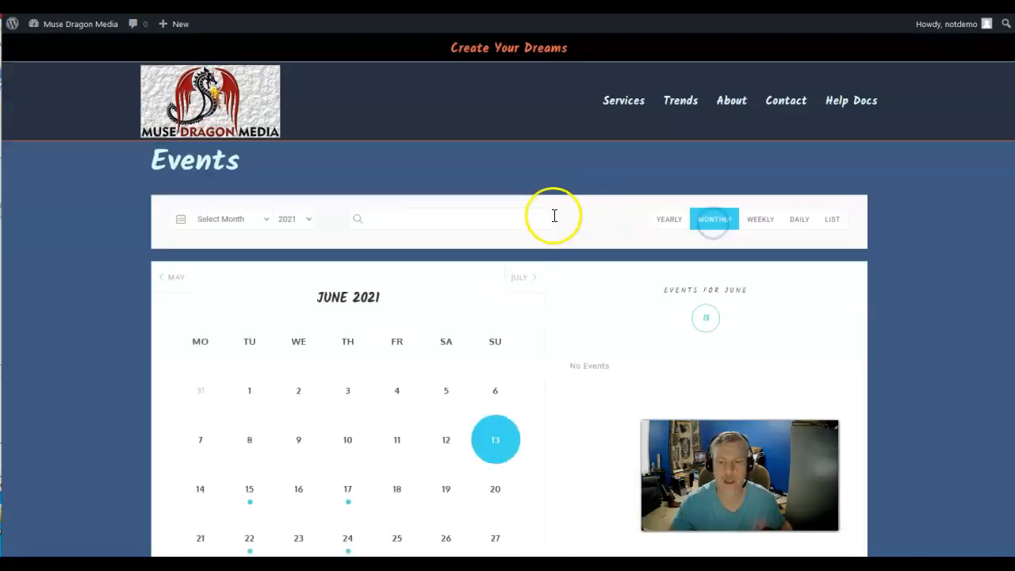
scroll(544, 222, "down", 2)
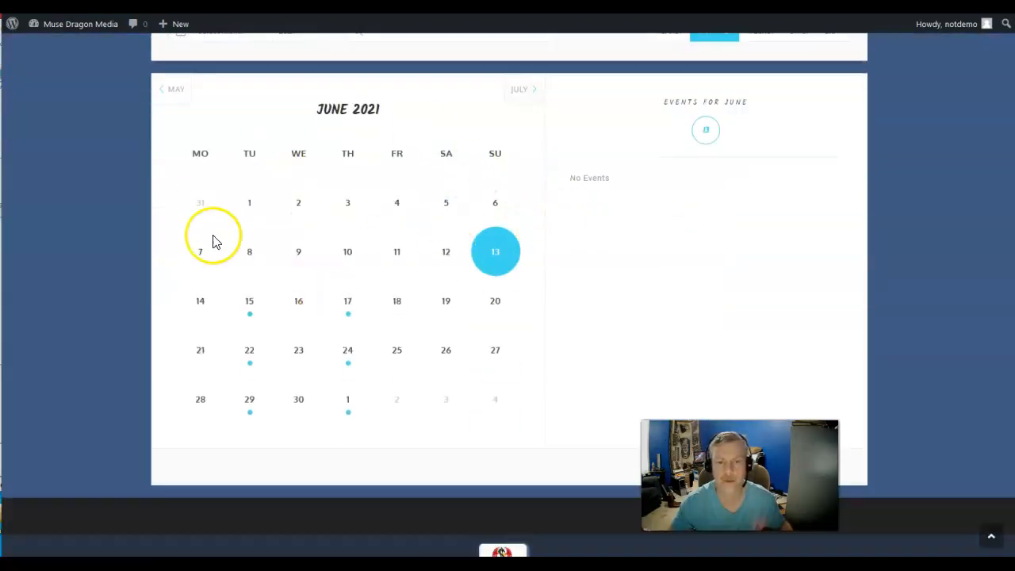
scroll(634, 230, "up", 2)
left_click(755, 216)
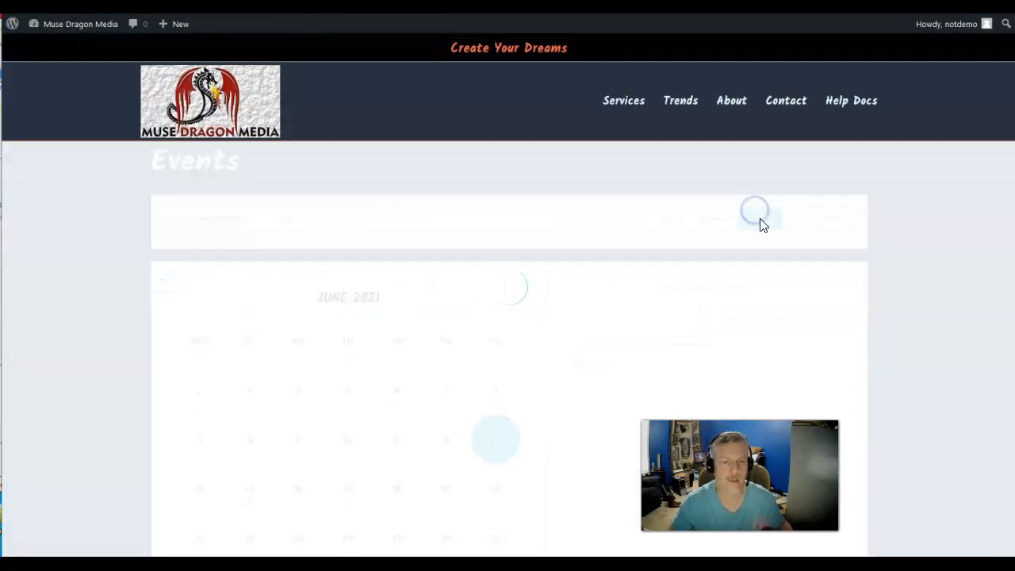
left_click(718, 222)
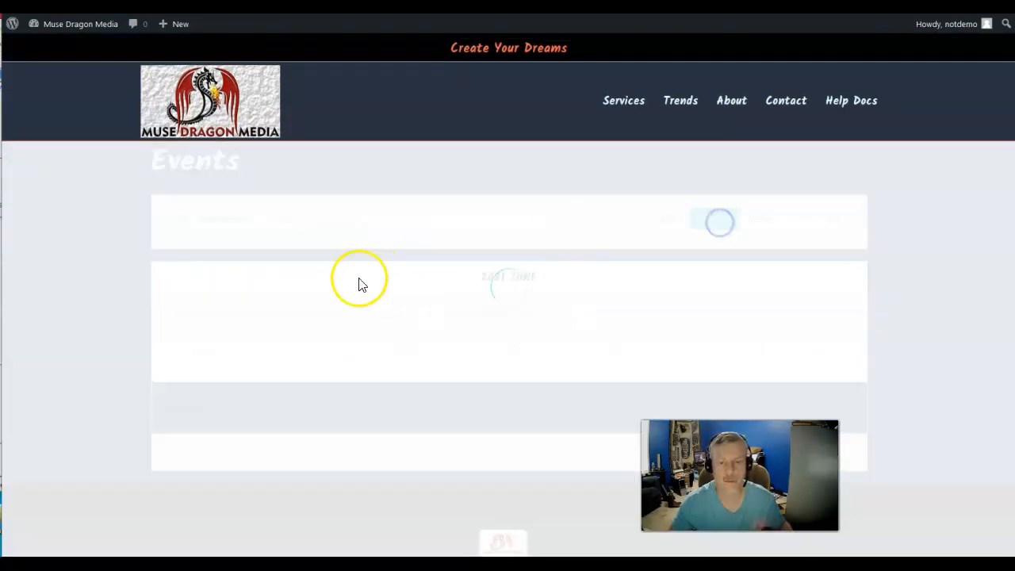
- Check the events on June 17, 15 and 22 in the monthly calendar and open the Taco Tuesdays event
scroll(396, 286, "down", 2)
left_click(346, 317)
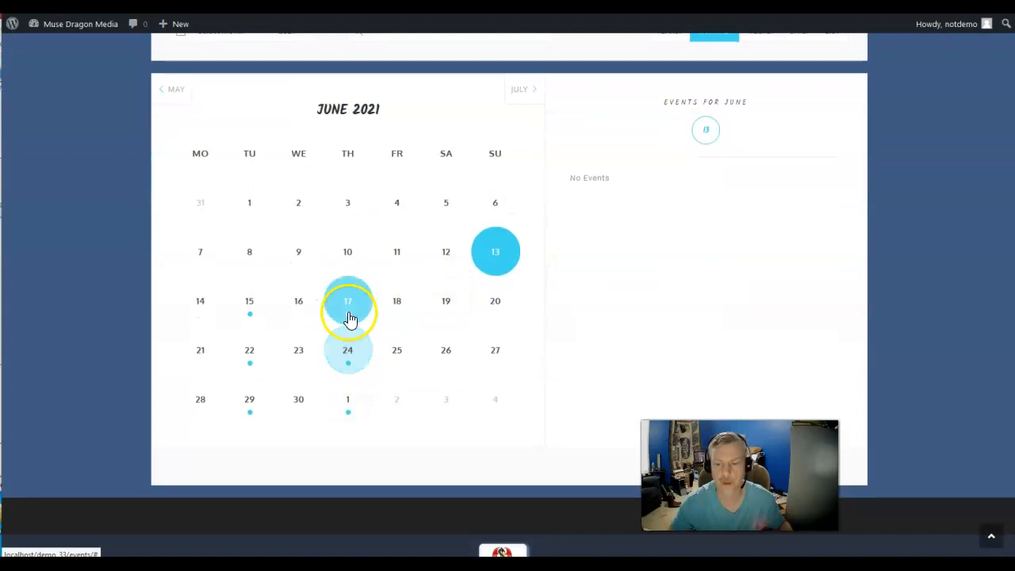
left_click(251, 315)
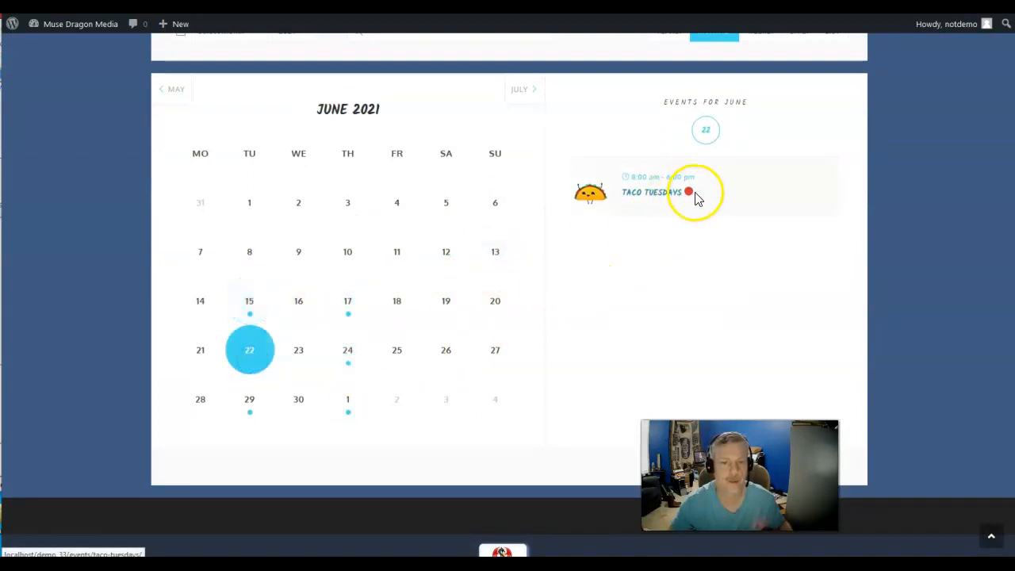
left_click(655, 196)
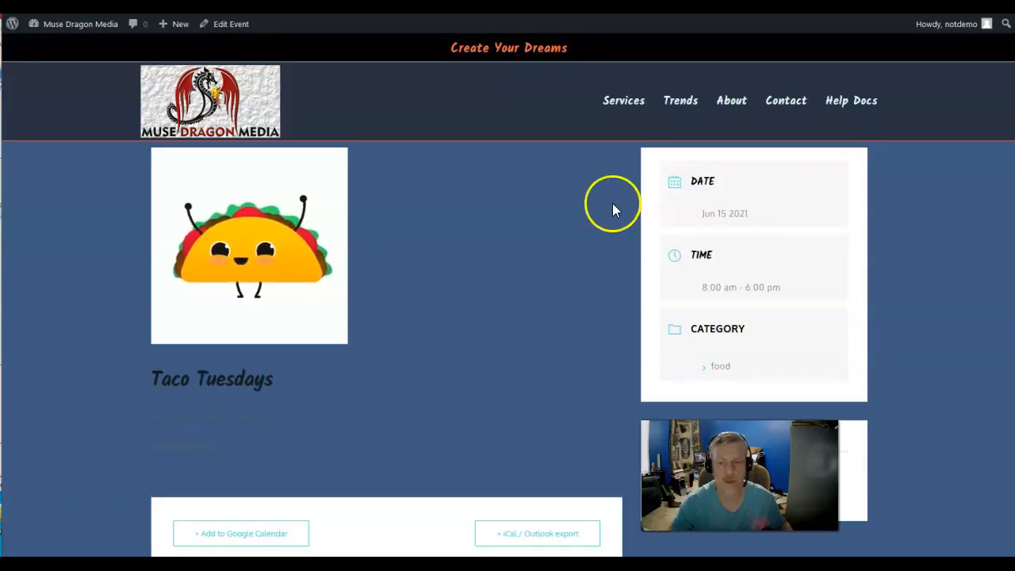
- Review the Taco Tuesdays event page, including its image, date, time, category and calendar export options
scroll(432, 291, "down", 2)
scroll(433, 296, "up", 2)
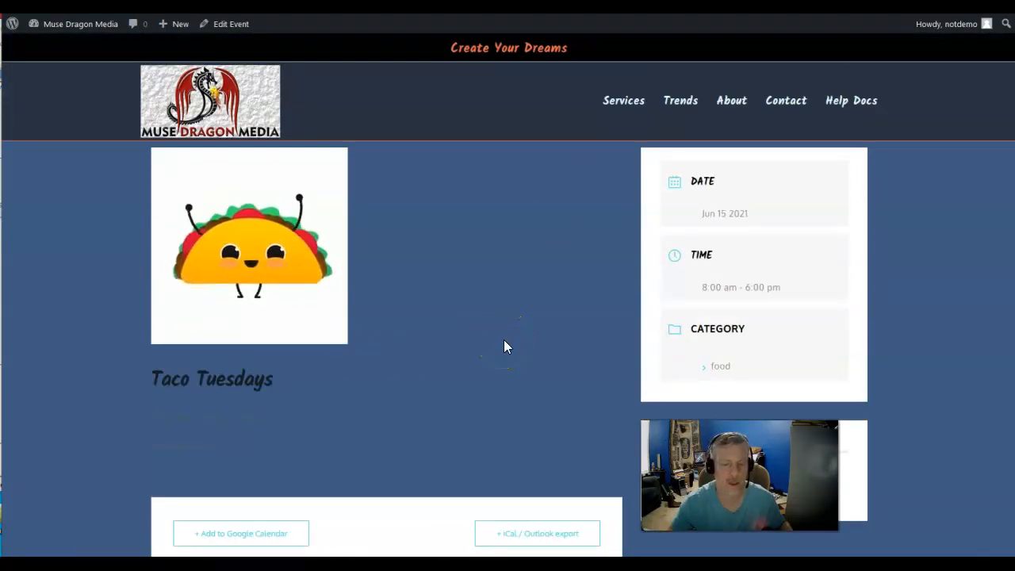
scroll(504, 341, "down", 2)
scroll(489, 339, "up", 2)
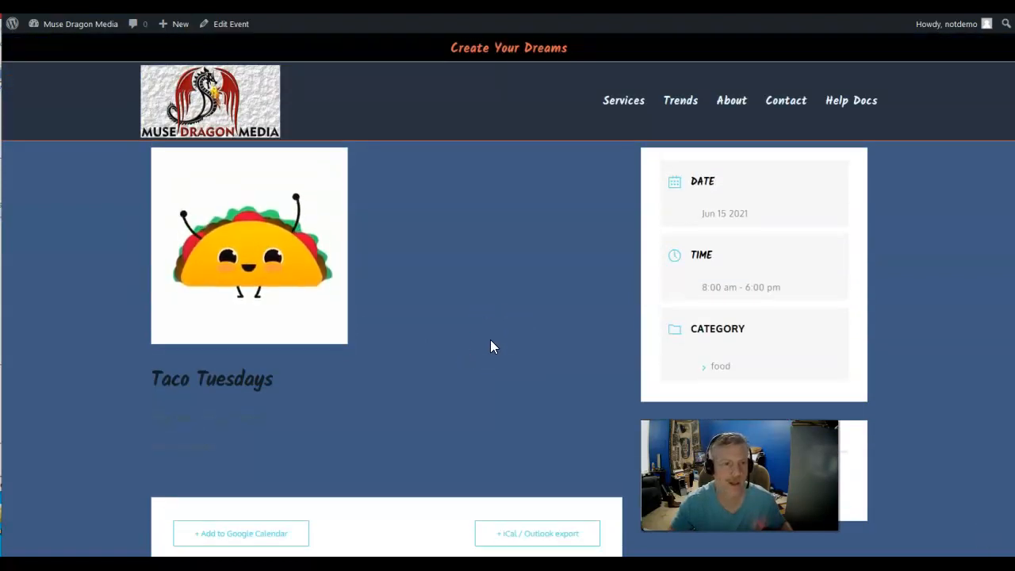
scroll(490, 341, "down", 2)
scroll(490, 341, "up", 2)
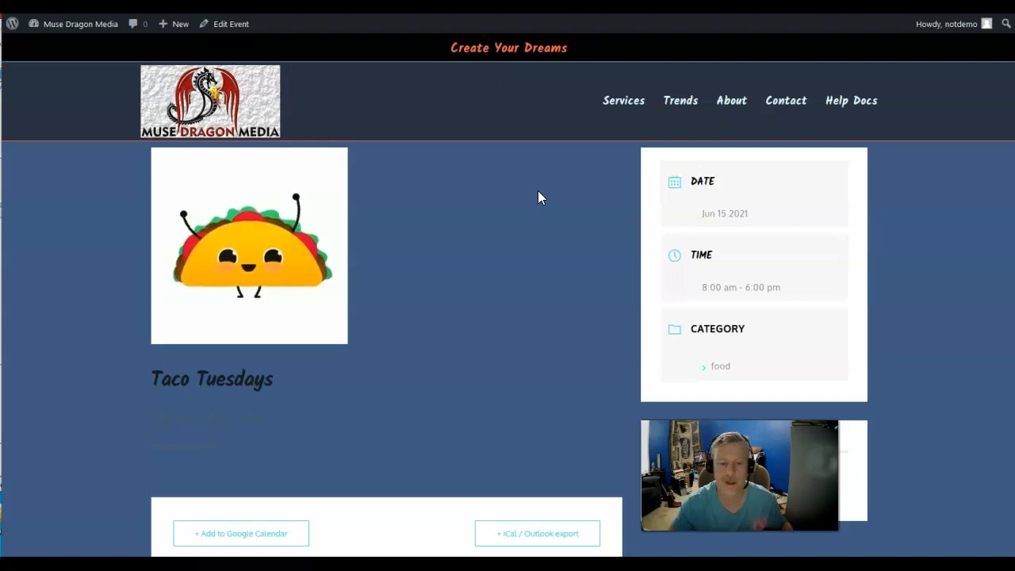
mouse_move(947, 32)
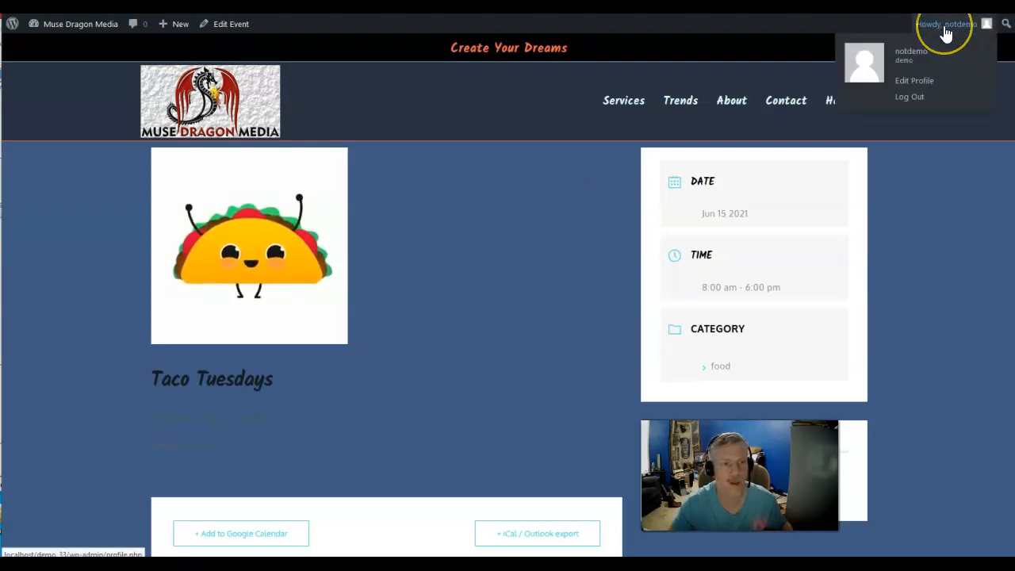